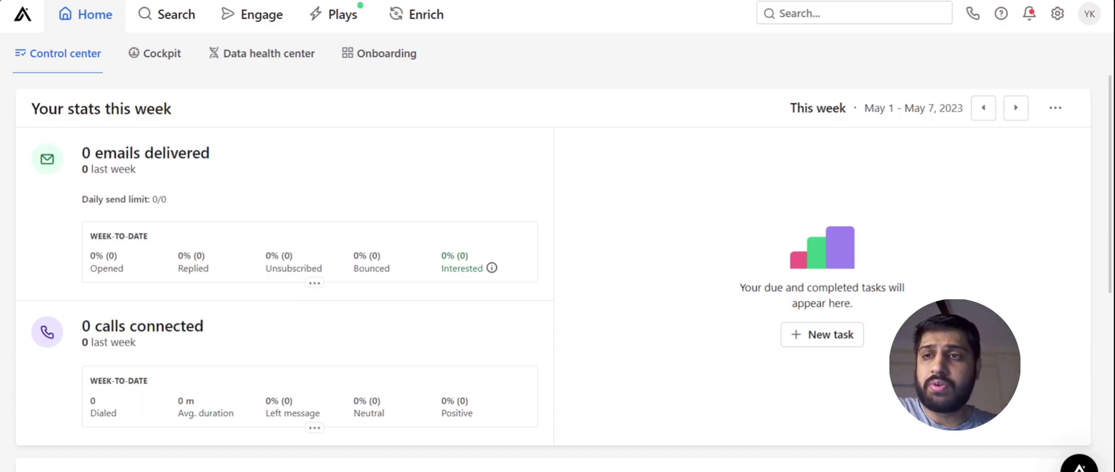
# - Go to the People search page from the Search menu
pyautogui.moveTo(181, 17)
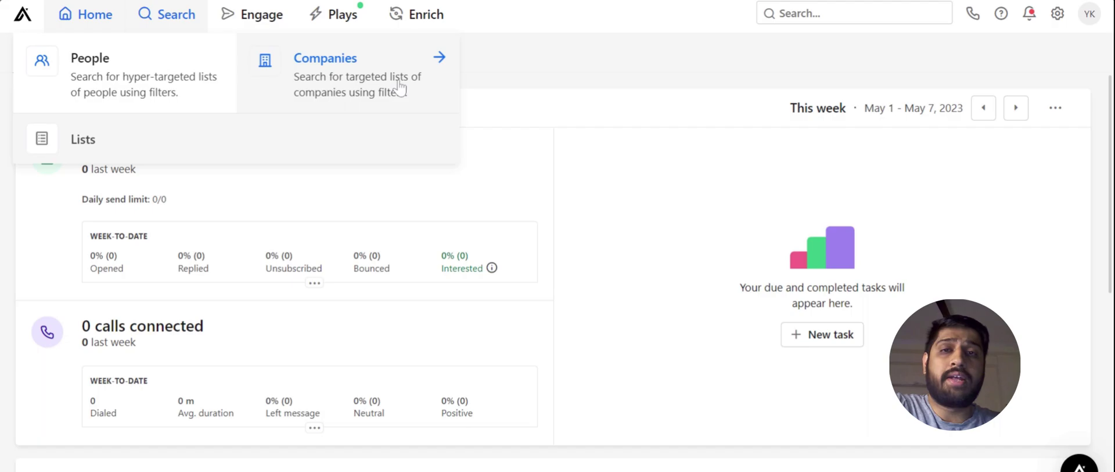
pyautogui.click(142, 93)
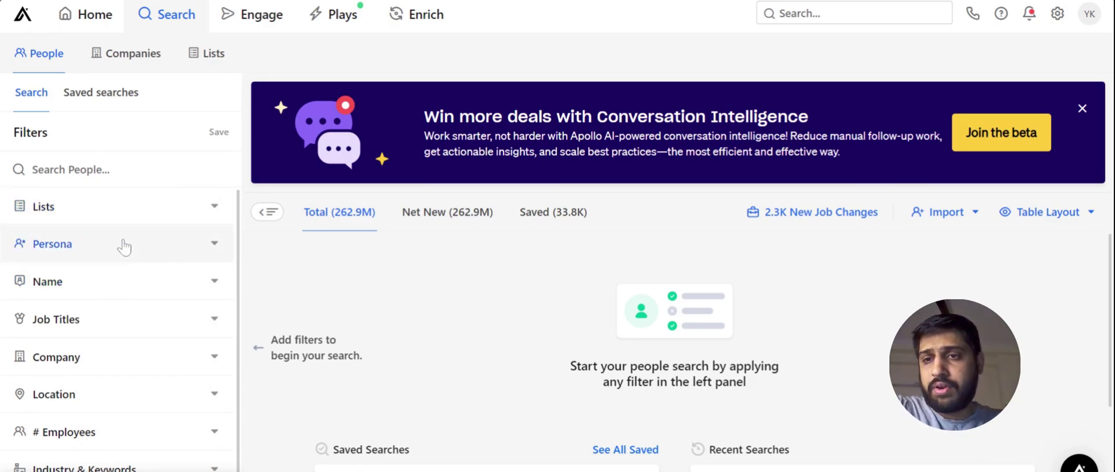
# - Scroll the People search panel, then expand and collapse the Lists filter without applying it
pyautogui.scroll(-2, 126, 326)
pyautogui.scroll(-2, 125, 325)
pyautogui.scroll(4, 124, 324)
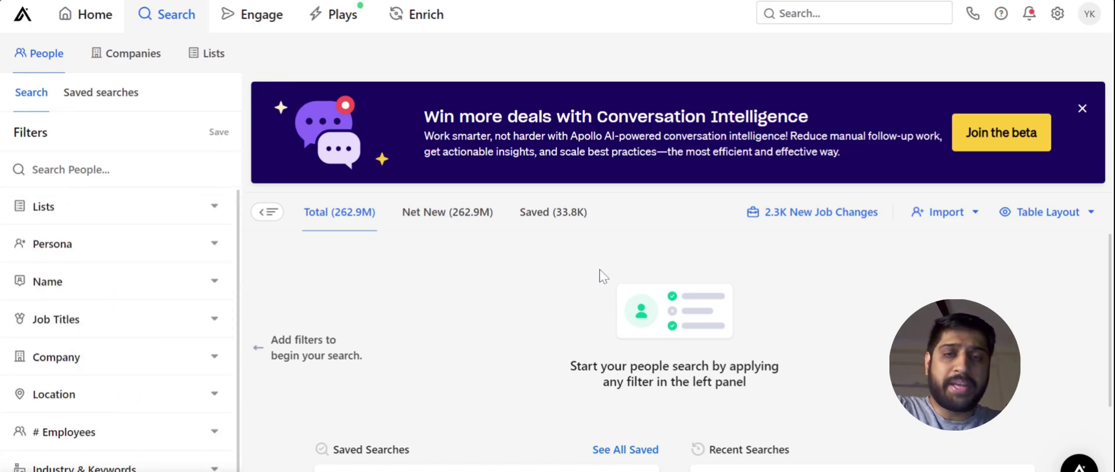
pyautogui.scroll(-2, 510, 332)
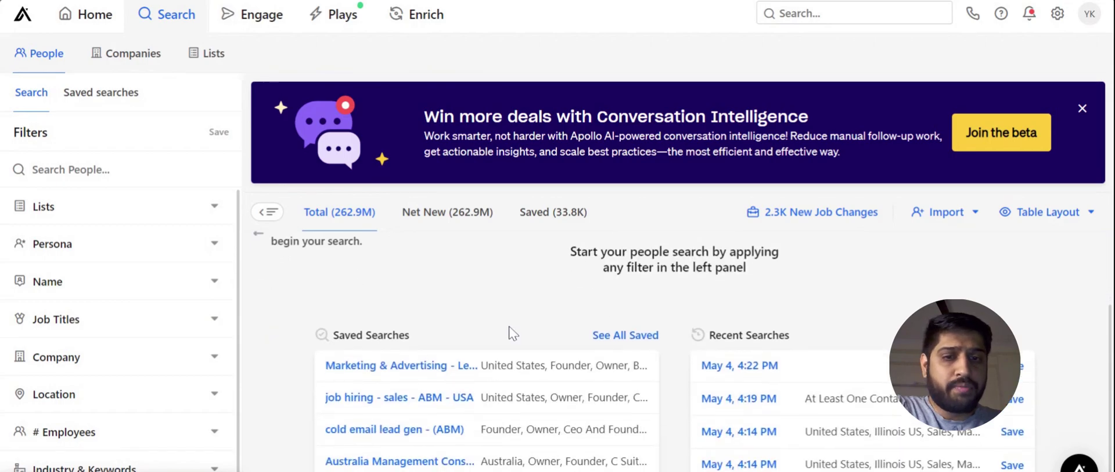
pyautogui.scroll(2, 510, 333)
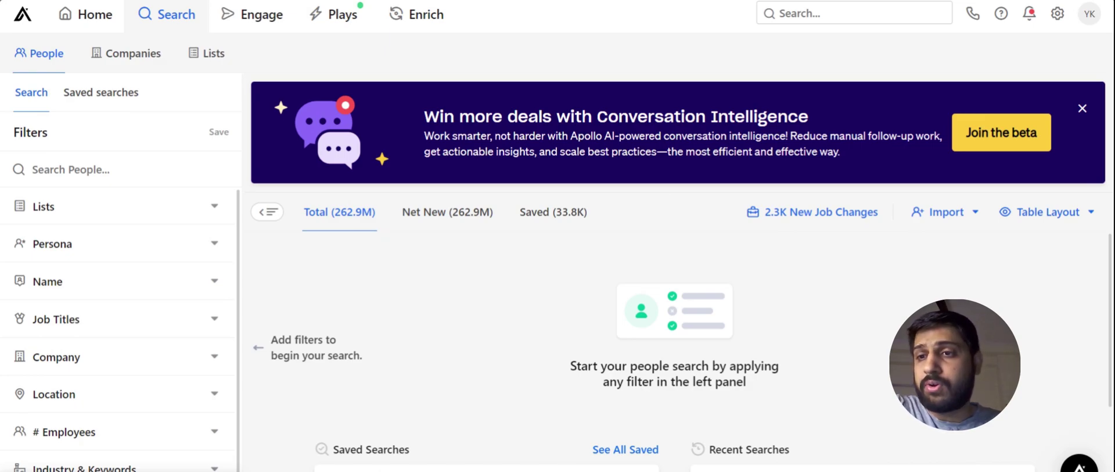
pyautogui.click(202, 210)
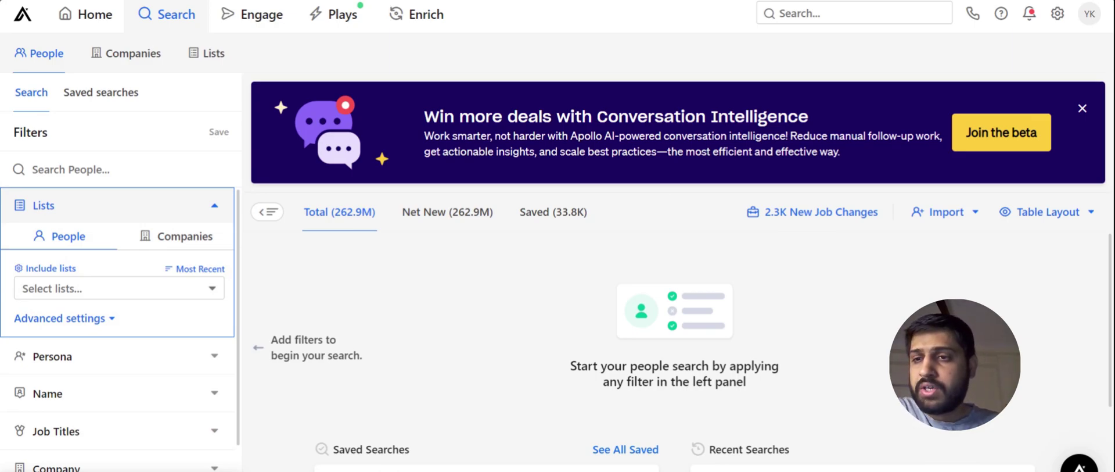
pyautogui.click(202, 210)
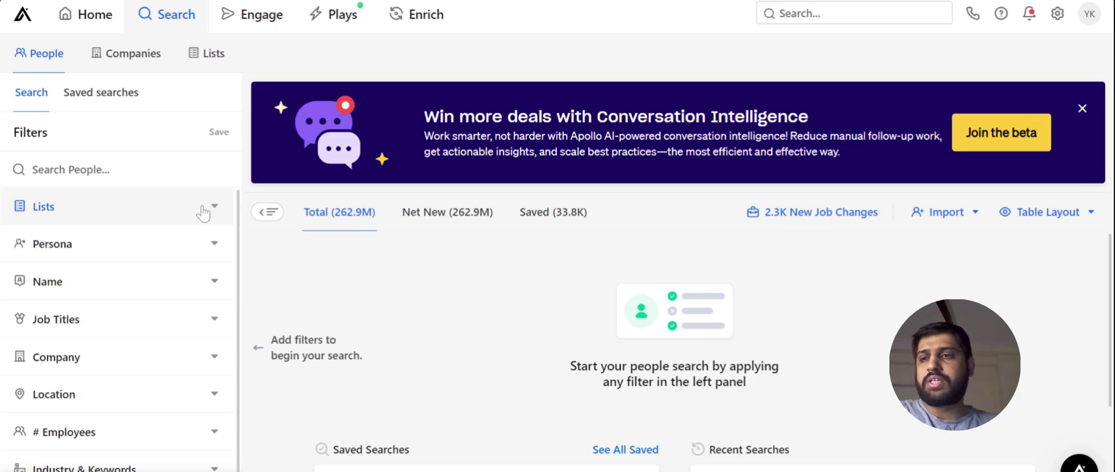
pyautogui.click(185, 243)
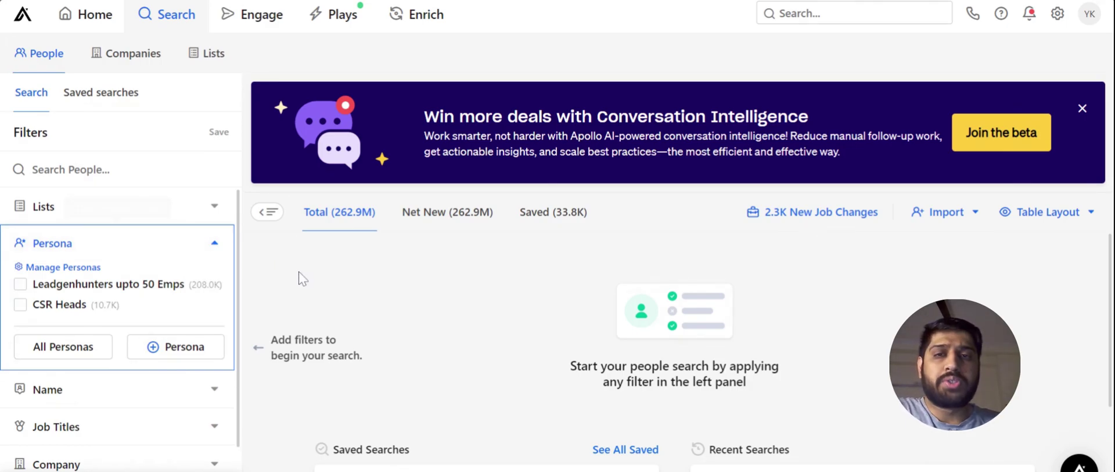
pyautogui.click(211, 244)
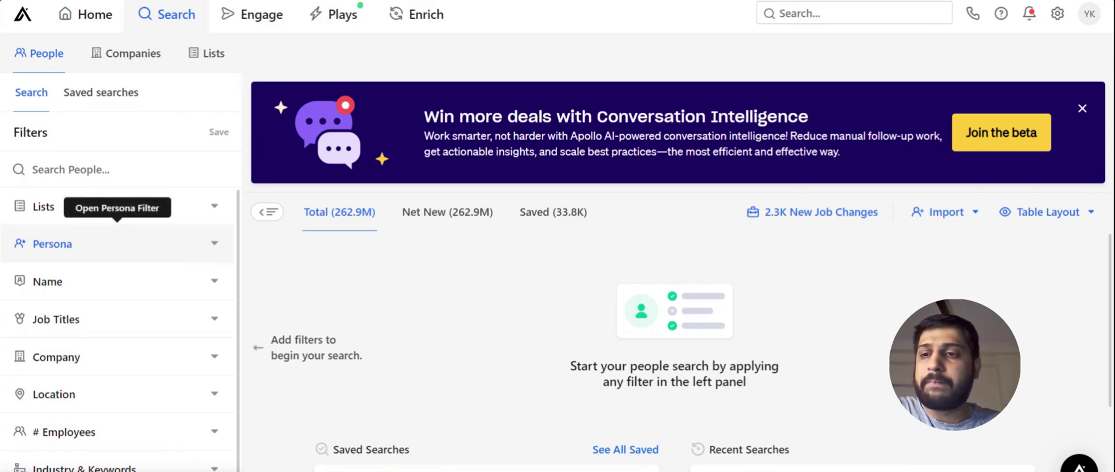
pyautogui.click(169, 287)
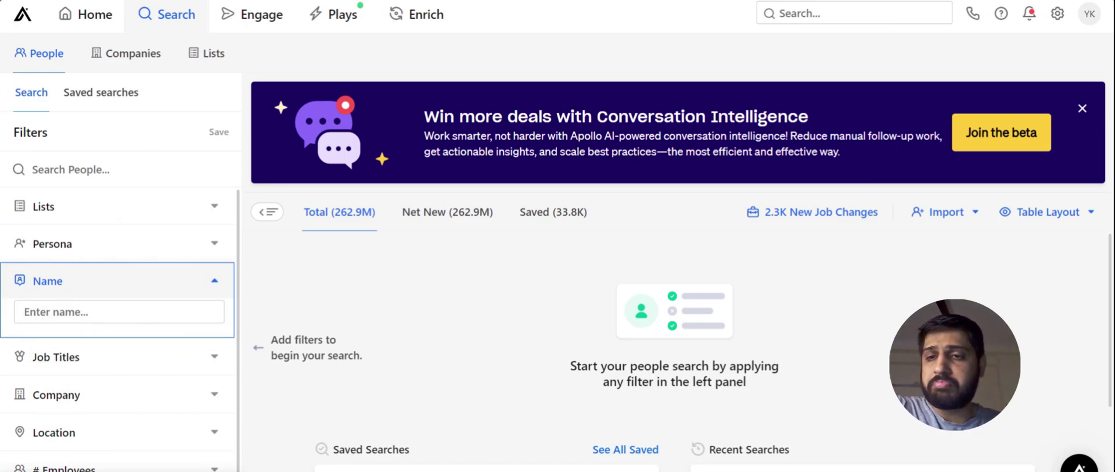
pyautogui.click(194, 292)
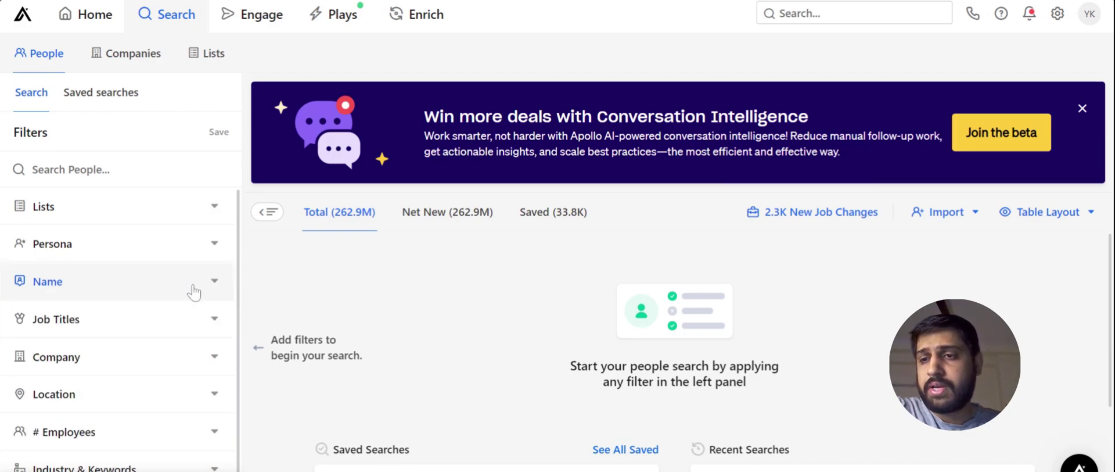
pyautogui.click(131, 341)
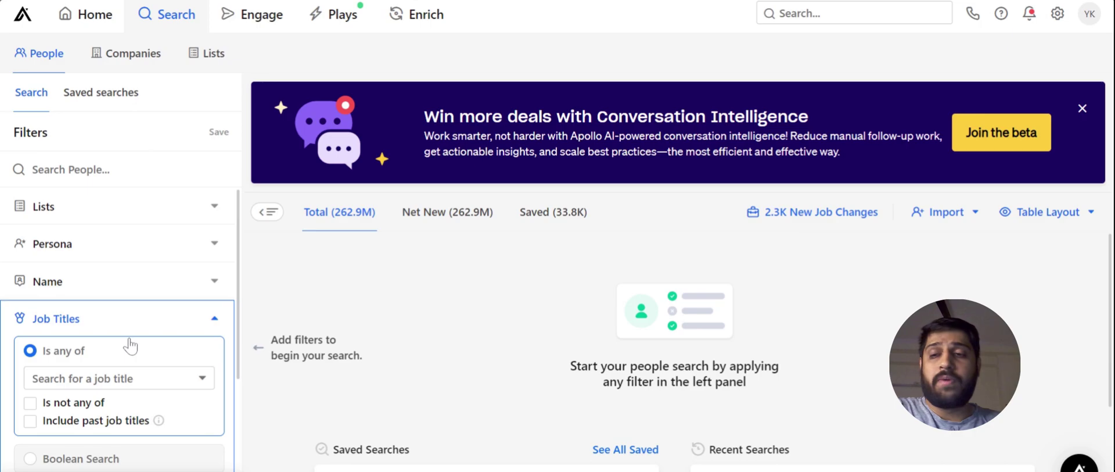
# - Add 'sales' and 'marketing' as included Job Titles, leaving exclusion off, cutting results to 8.9M
pyautogui.scroll(-2, 116, 326)
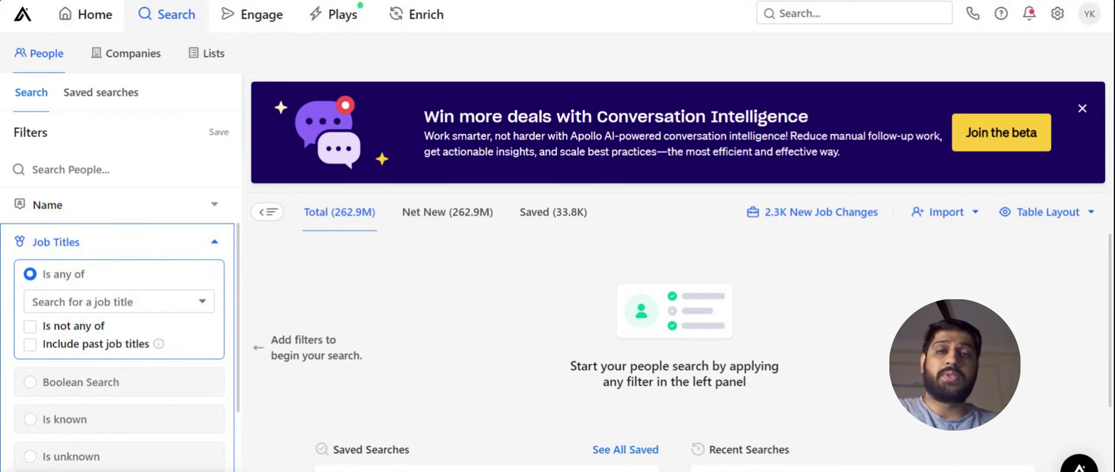
pyautogui.click(70, 303)
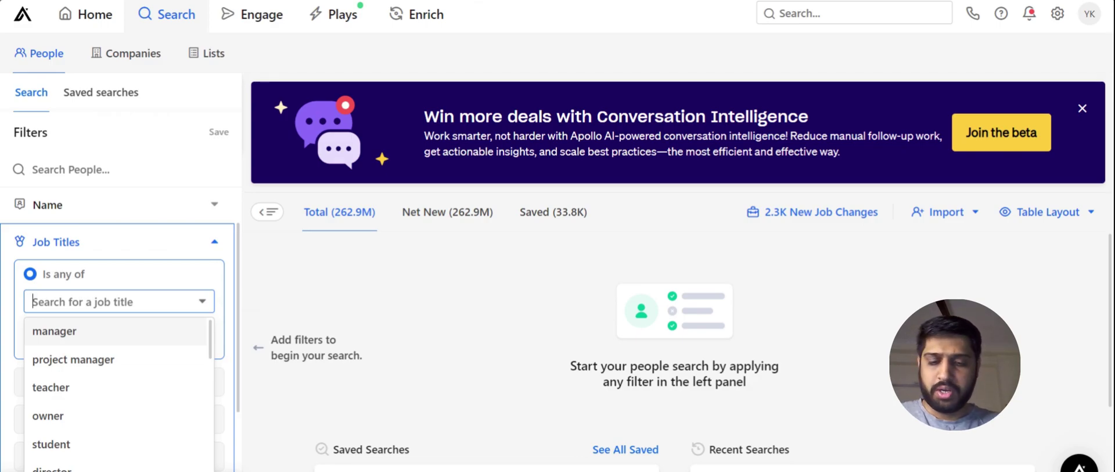
pyautogui.write('sales')
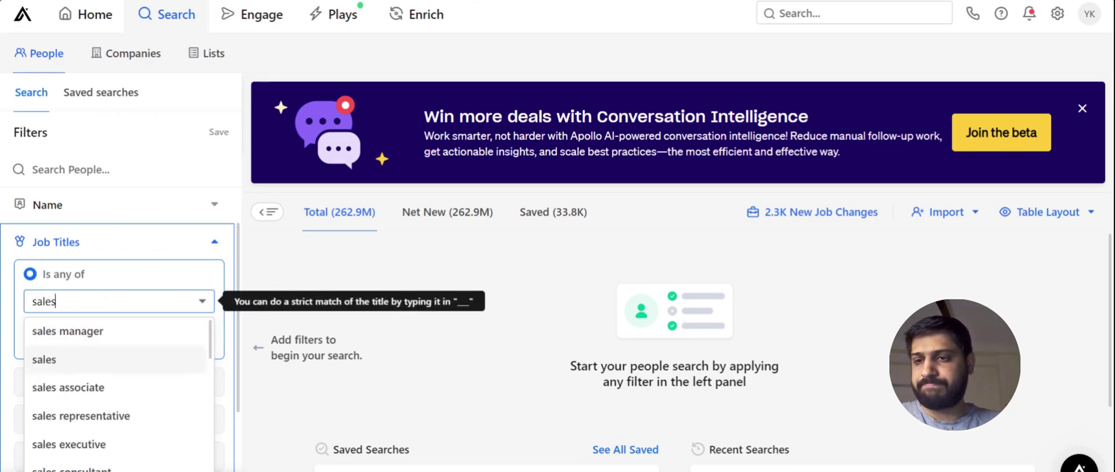
pyautogui.press('Return')
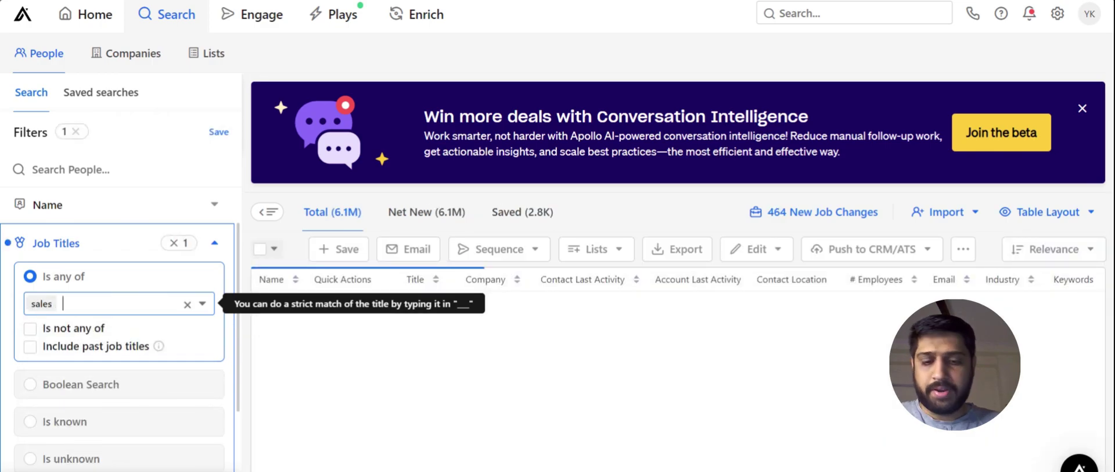
pyautogui.write('marketing')
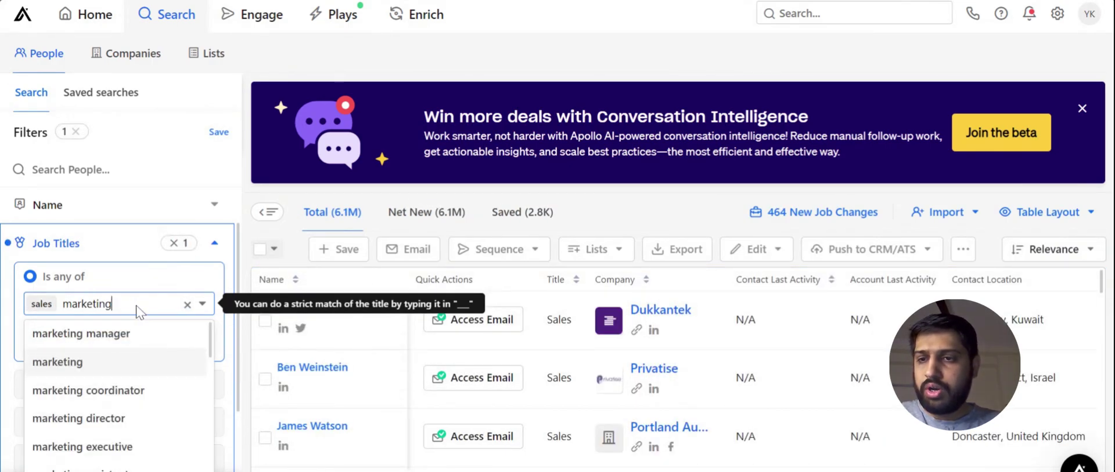
pyautogui.press('Return')
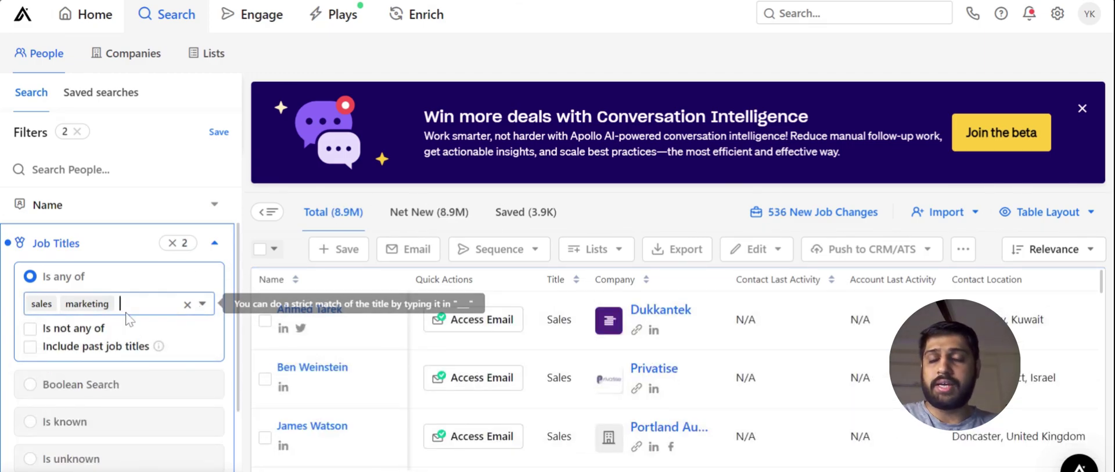
pyautogui.click(60, 329)
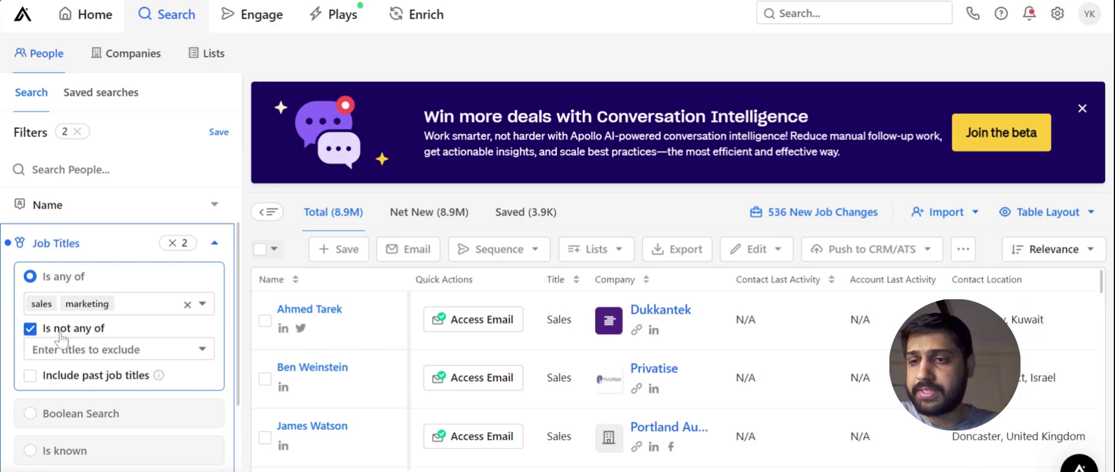
pyautogui.click(93, 348)
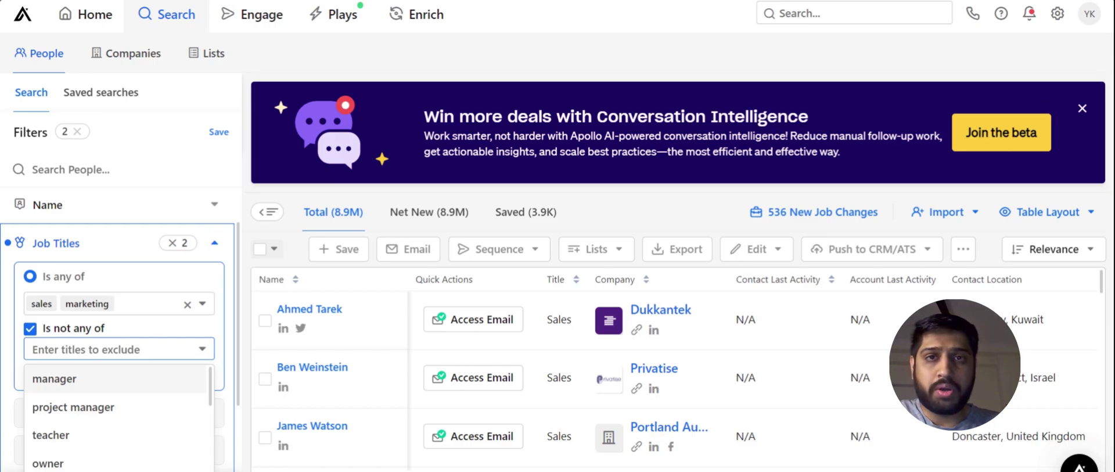
pyautogui.click(30, 329)
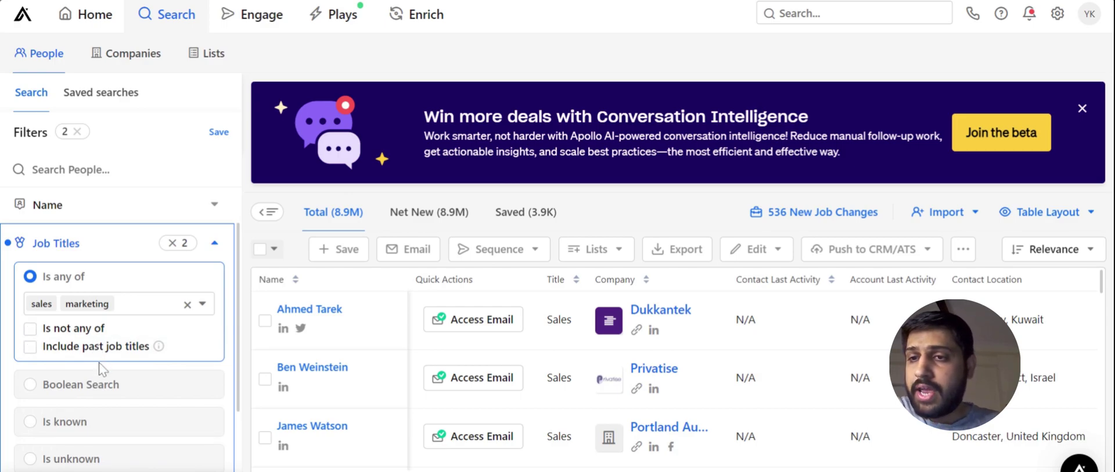
pyautogui.click(215, 247)
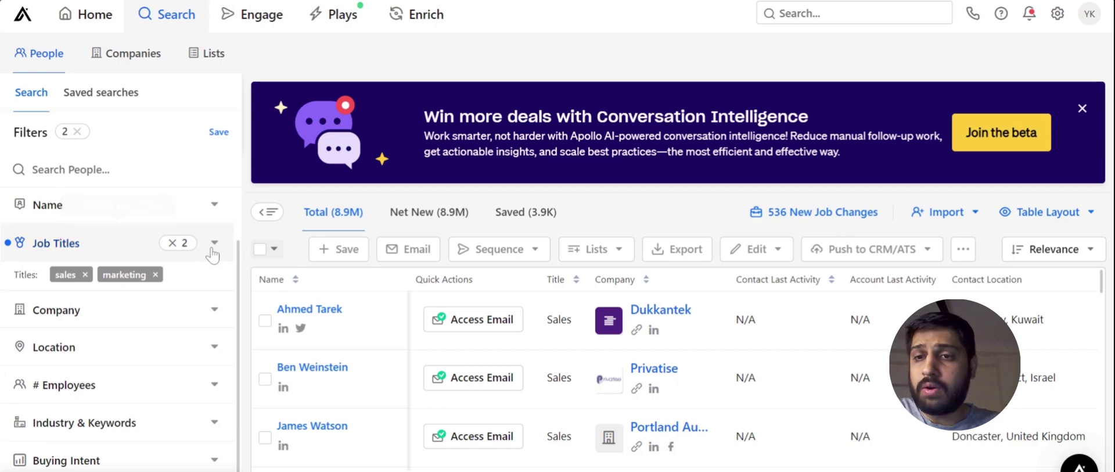
# - Reopen Job Titles, try the Boolean search option, then collapse it with sales and marketing kept
pyautogui.click(215, 250)
pyautogui.scroll(-1, 116, 348)
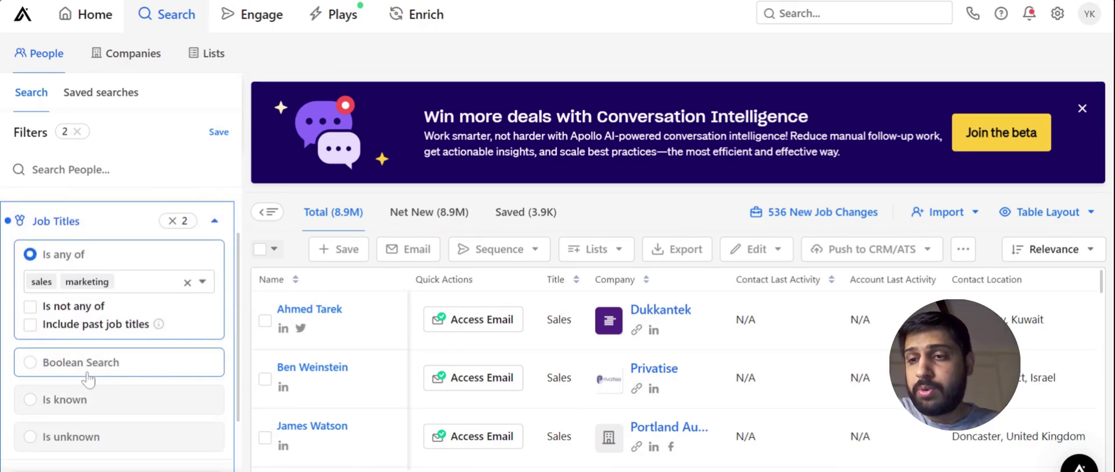
pyautogui.click(87, 375)
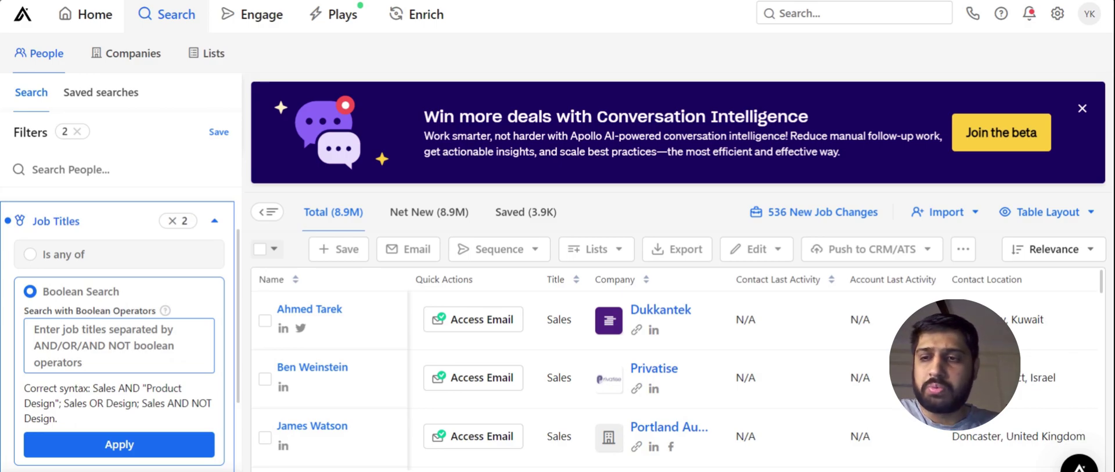
pyautogui.click(214, 222)
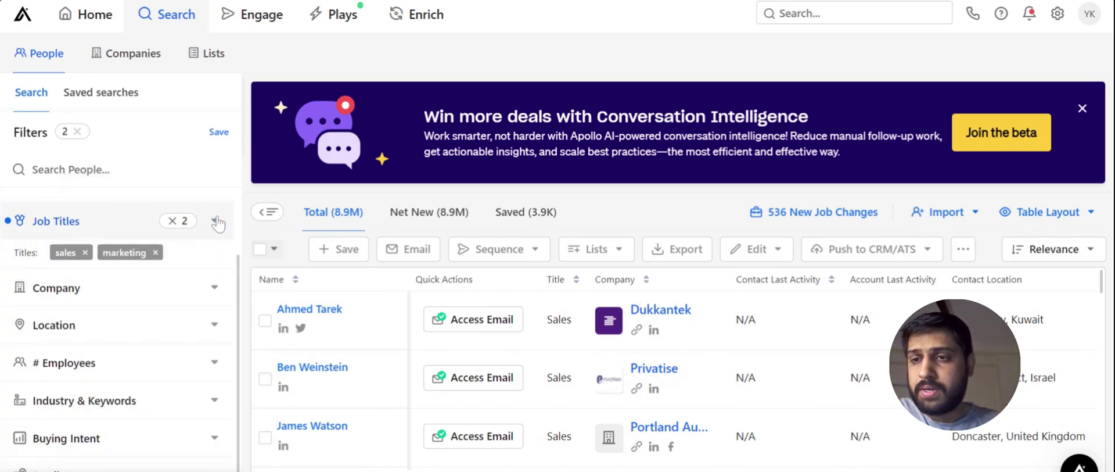
pyautogui.scroll(-1, 133, 310)
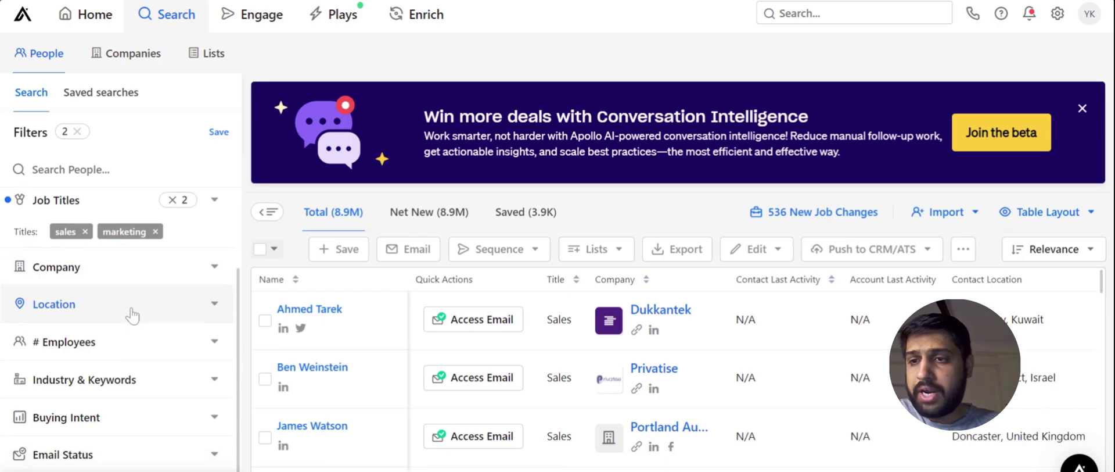
# - Toggle Company exclusion on and back off, leaving companies unfiltered, and expand the Location filter
pyautogui.click(178, 276)
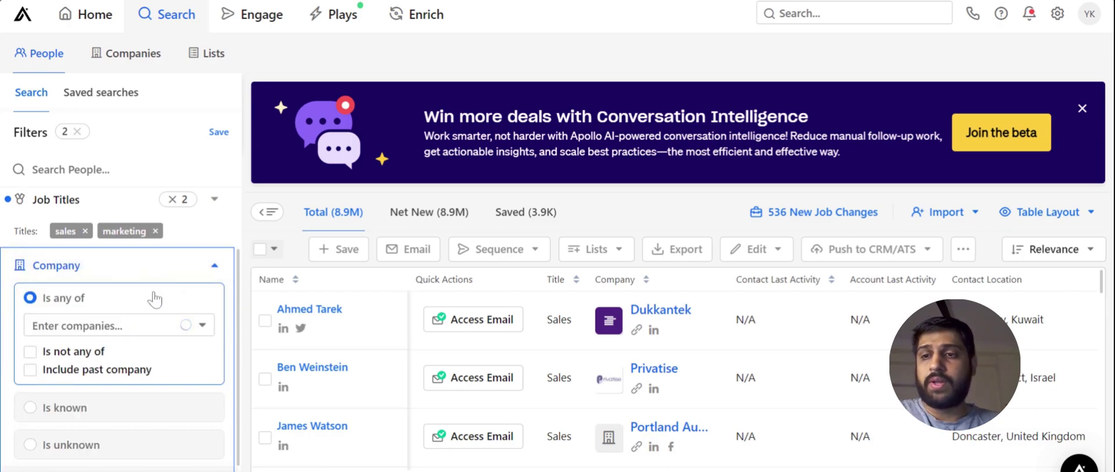
pyautogui.click(135, 330)
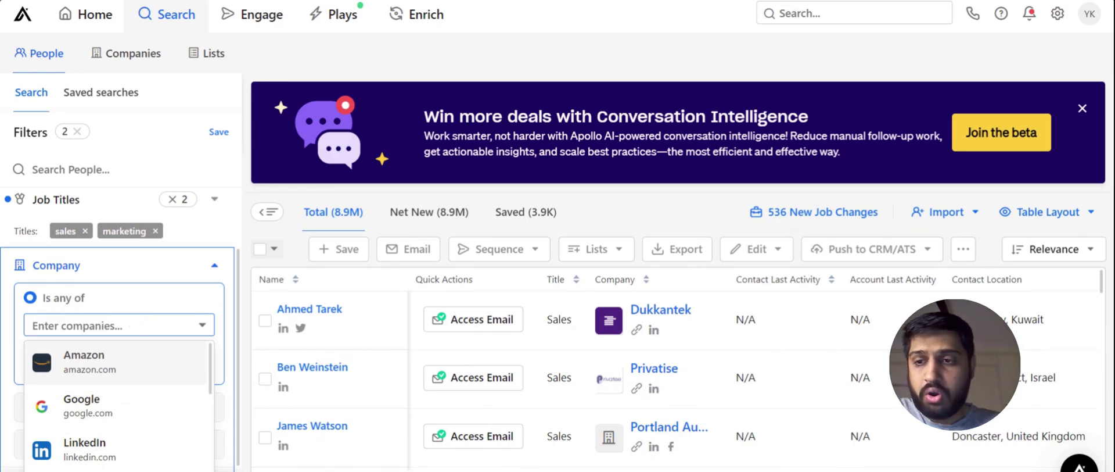
pyautogui.click(237, 310)
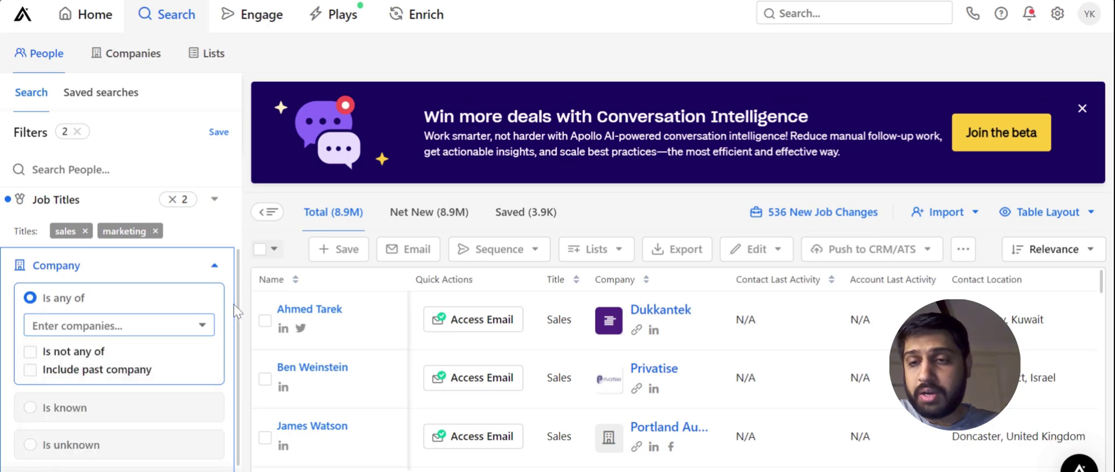
pyautogui.click(31, 354)
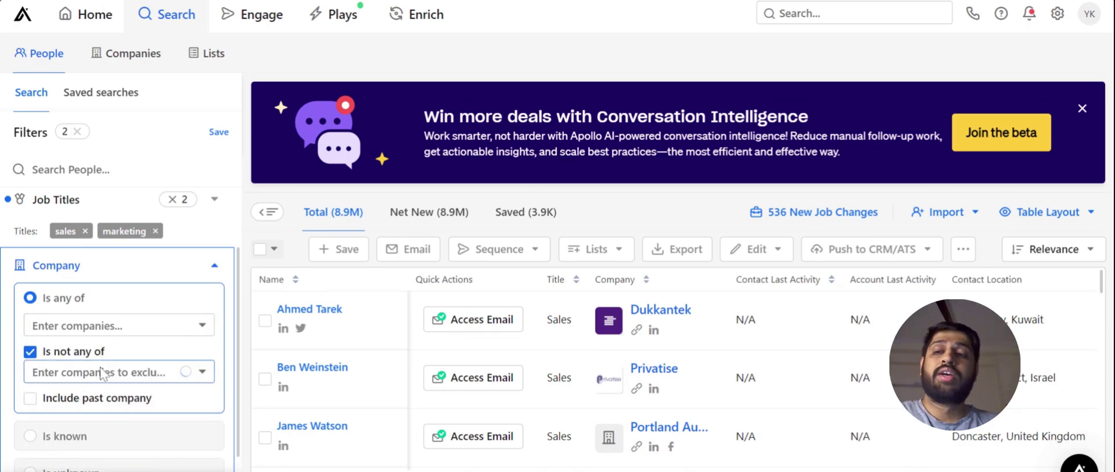
pyautogui.click(31, 353)
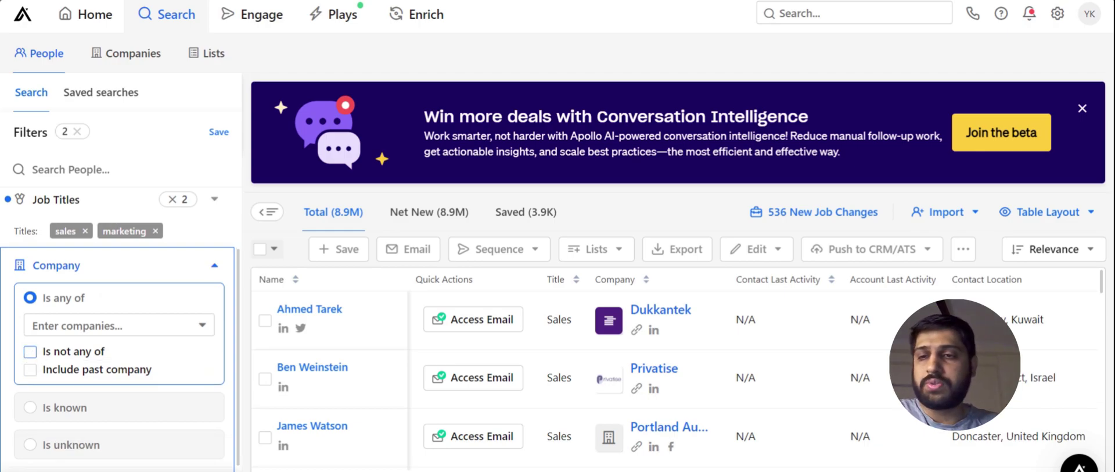
pyautogui.click(214, 265)
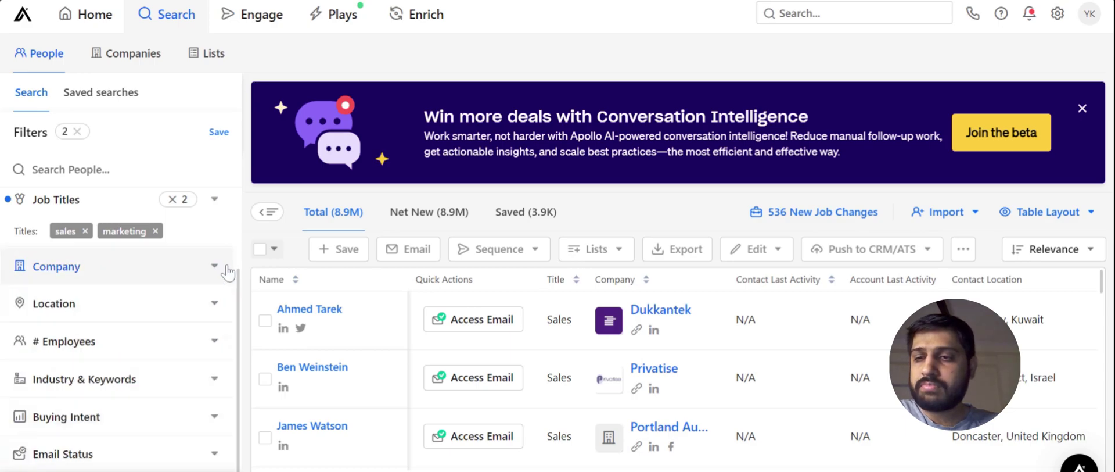
pyautogui.click(180, 317)
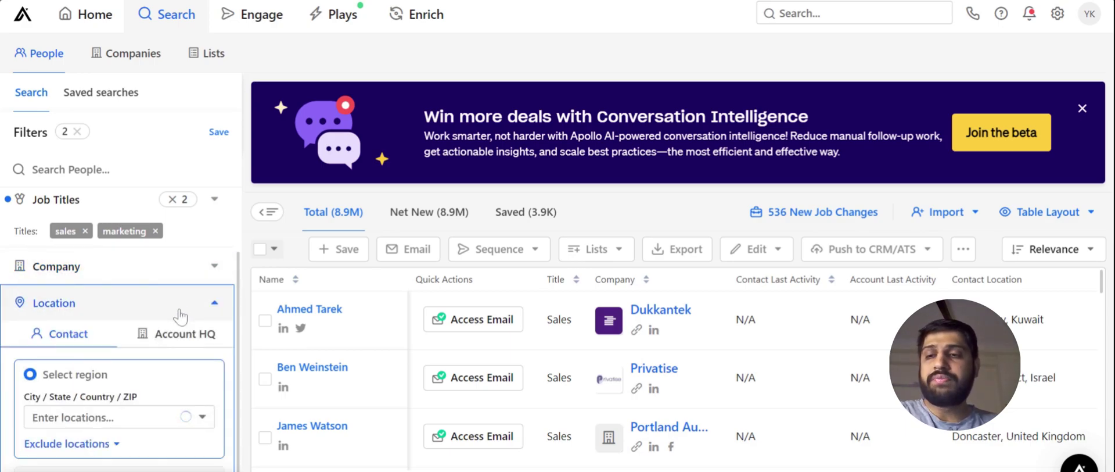
# - Add United States as a contact location
pyautogui.click(136, 418)
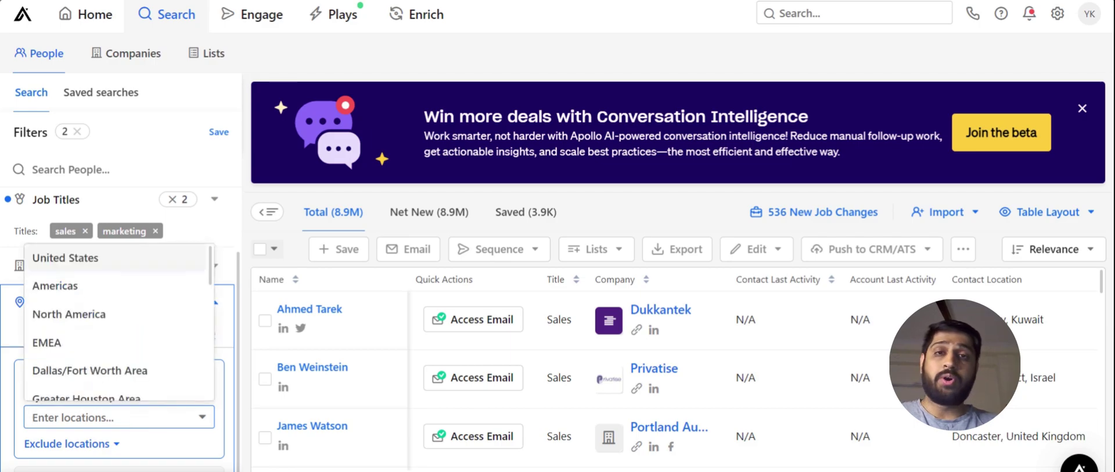
pyautogui.write('united')
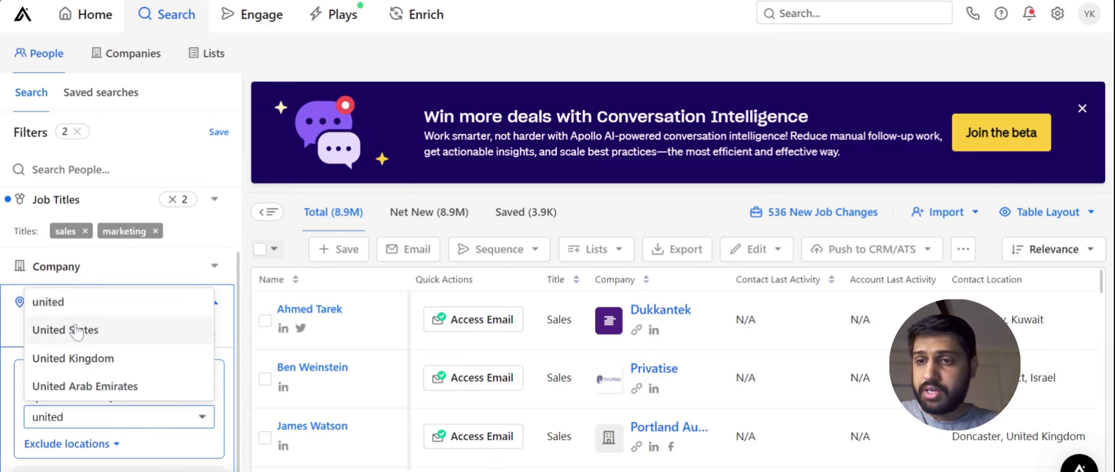
pyautogui.click(81, 327)
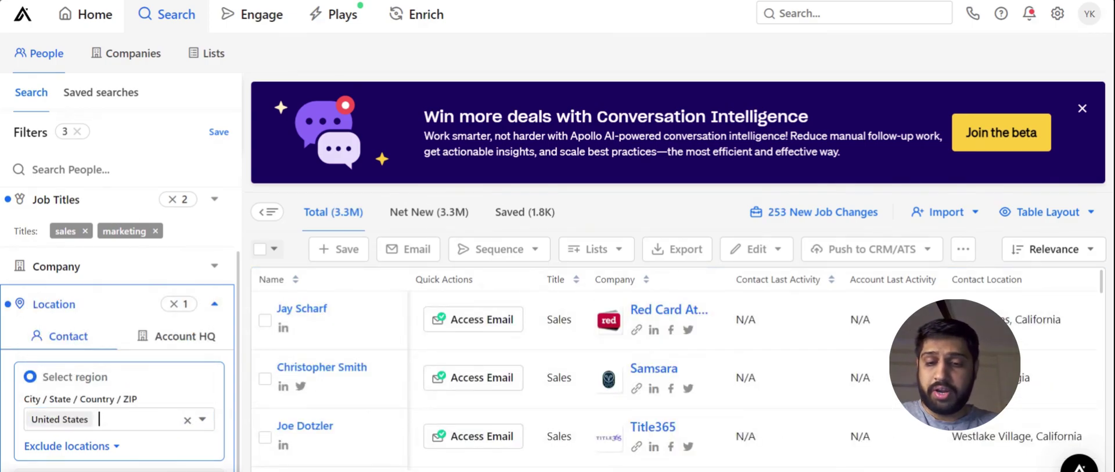
# - Add 'illnois' as a second contact location, narrowing the search to 3.3M contacts
pyautogui.write('eu')
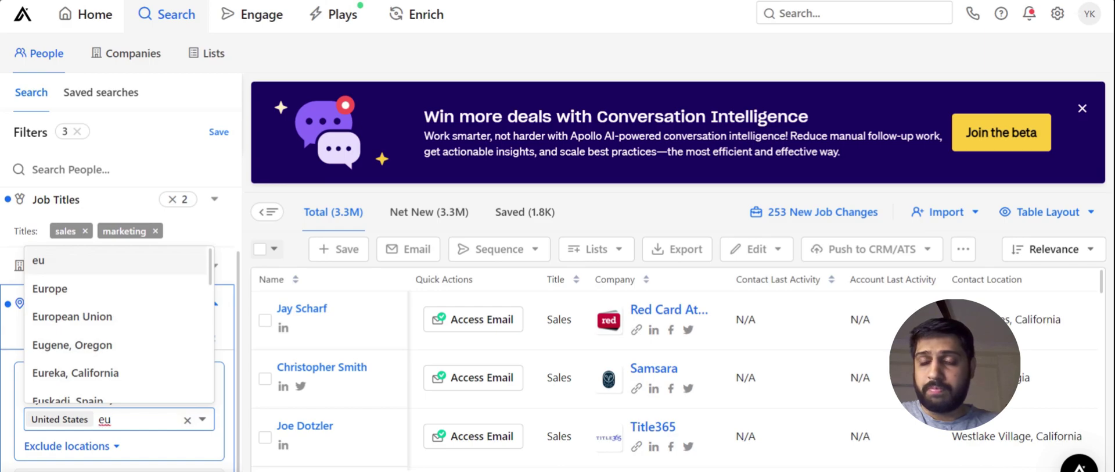
pyautogui.press('BackSpace')
pyautogui.press('BackSpace')
pyautogui.write('south a')
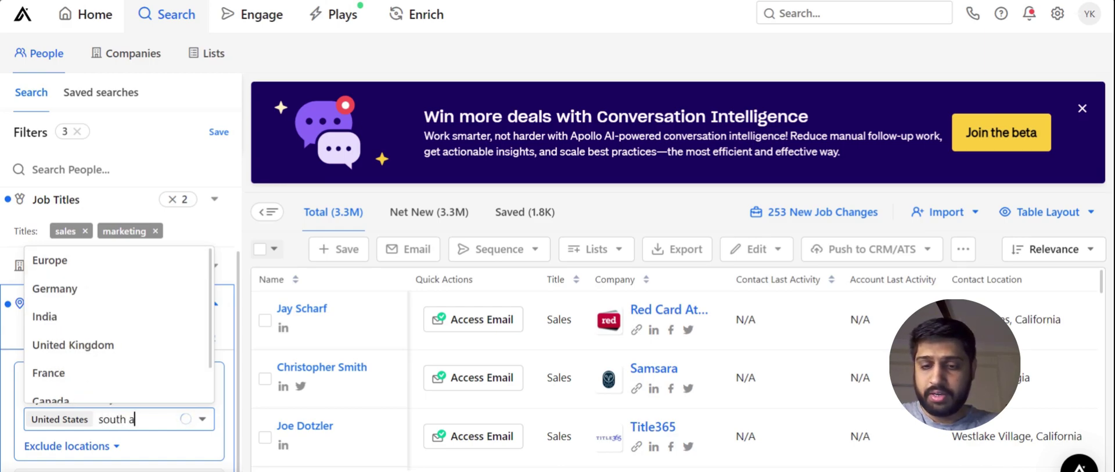
pyautogui.write('frica')
pyautogui.press('BackSpace')
pyautogui.press('BackSpace')
pyautogui.press('BackSpace')
pyautogui.press('BackSpace')
pyautogui.press('BackSpace')
pyautogui.write('dr')
pyautogui.press('BackSpace')
pyautogui.press('BackSpace')
pyautogui.press('BackSpace')
pyautogui.press('BackSpace')
pyautogui.press('BackSpace')
pyautogui.press('BackSpace')
pyautogui.press('BackSpace')
pyautogui.press('BackSpace')
pyautogui.press('BackSpace')
pyautogui.write('illnois')
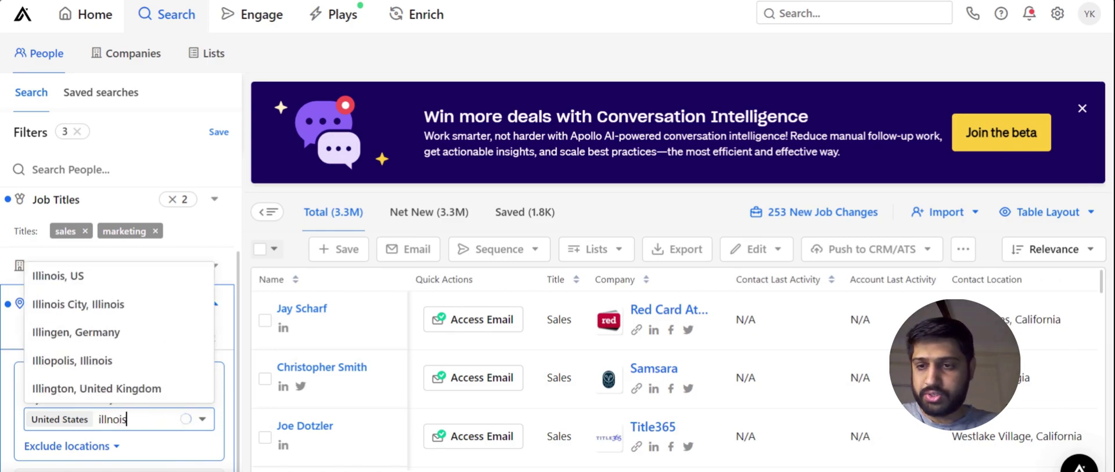
pyautogui.press('BackSpace')
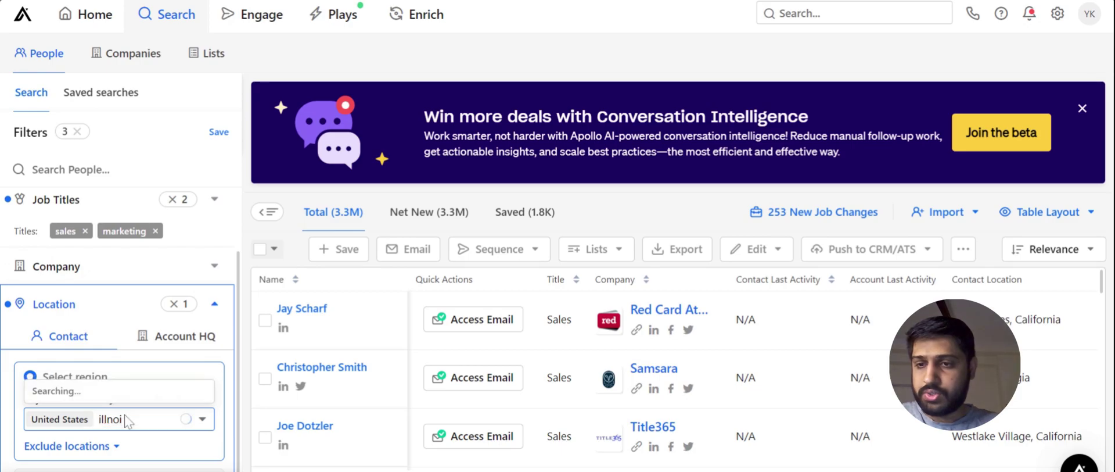
pyautogui.write('is')
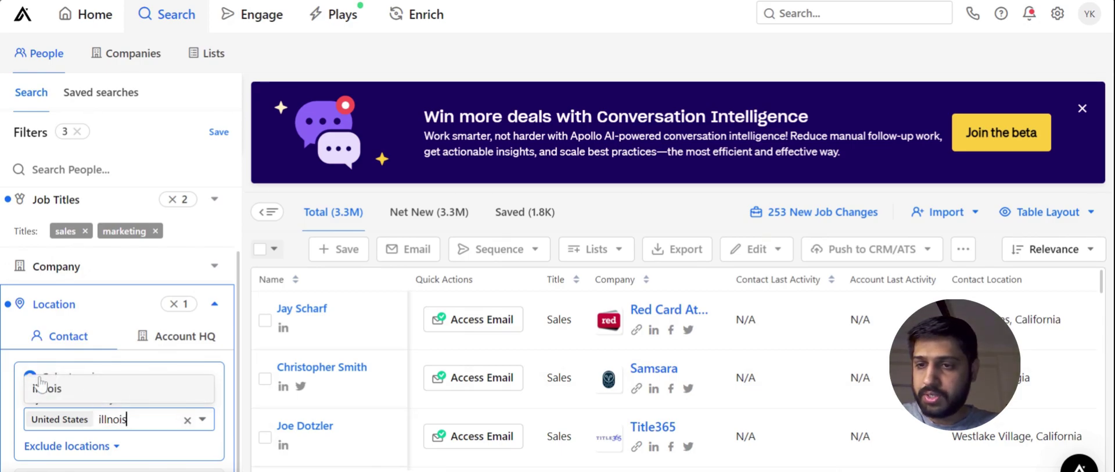
pyautogui.click(69, 388)
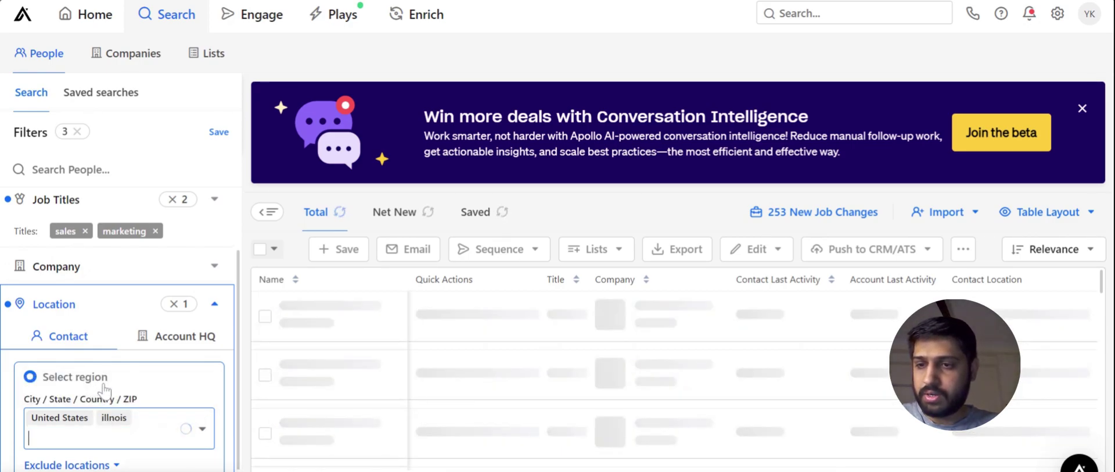
pyautogui.scroll(-1, 113, 383)
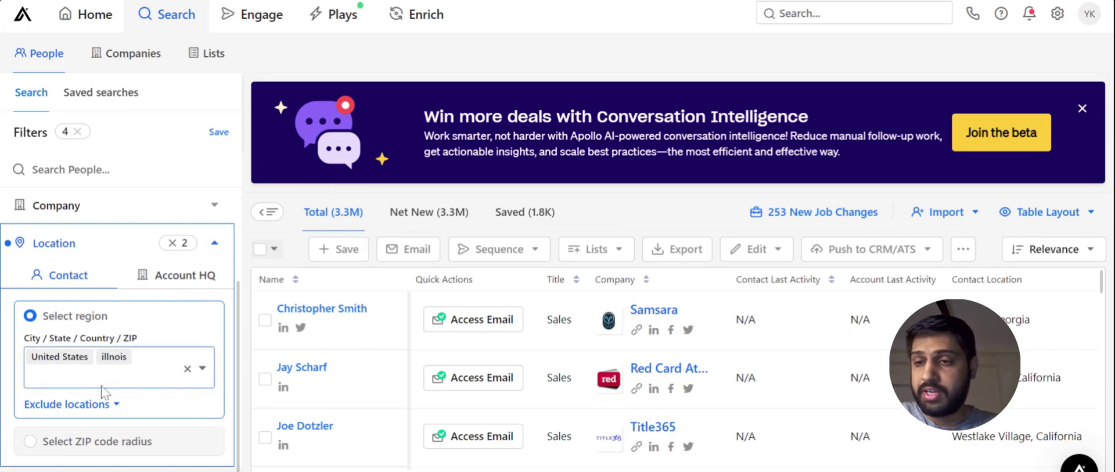
# - Tick the 11-20 range under # Employees, reducing the search to 224.0K contacts
pyautogui.scroll(-2, 105, 392)
pyautogui.scroll(-1, 104, 392)
pyautogui.scroll(-2, 105, 392)
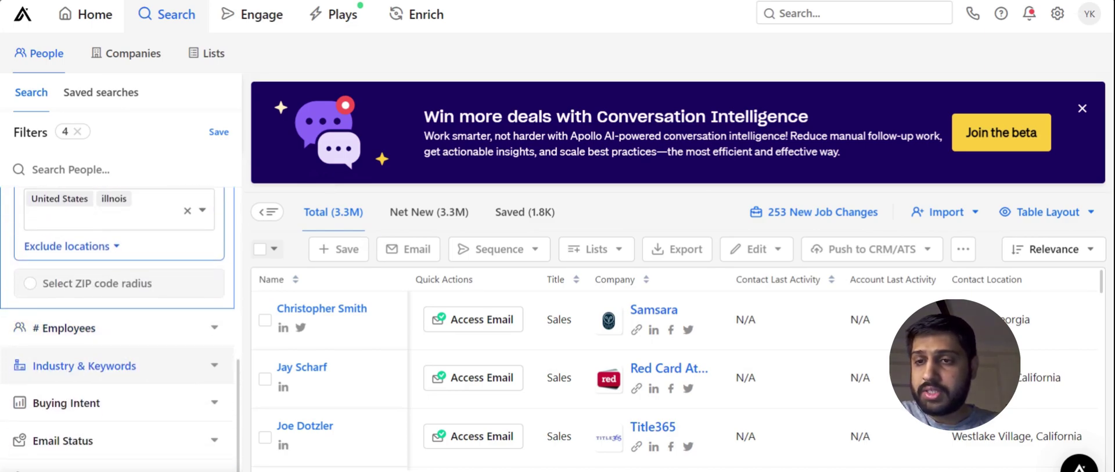
pyautogui.scroll(-1, 180, 343)
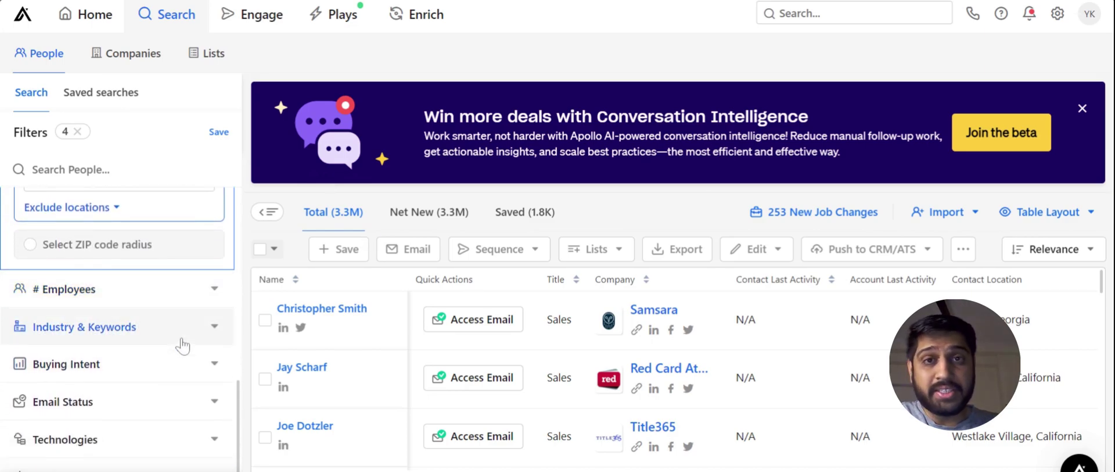
pyautogui.click(119, 289)
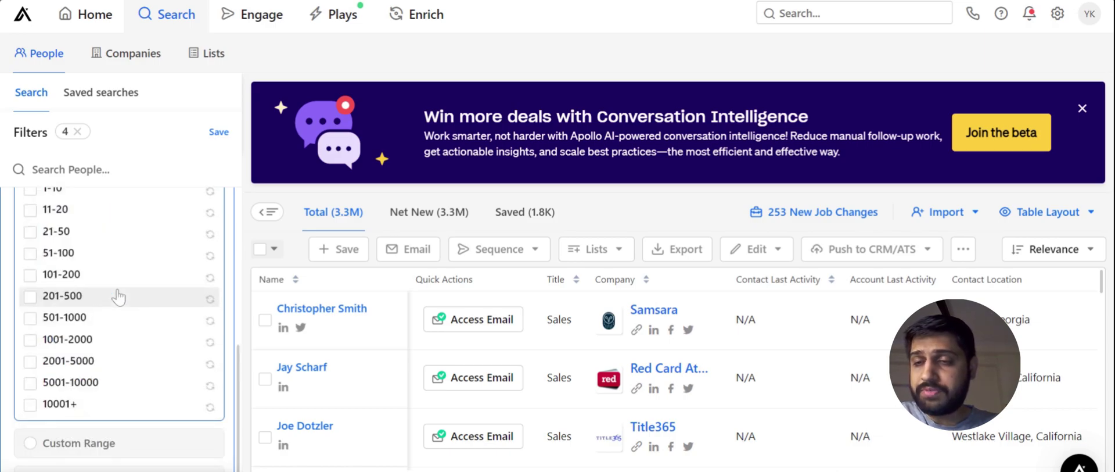
pyautogui.scroll(1, 118, 296)
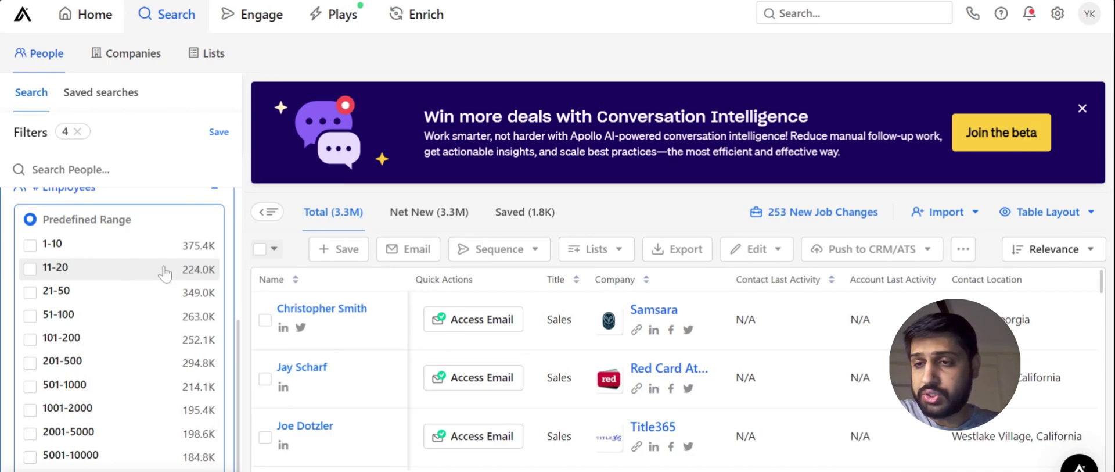
pyautogui.click(30, 270)
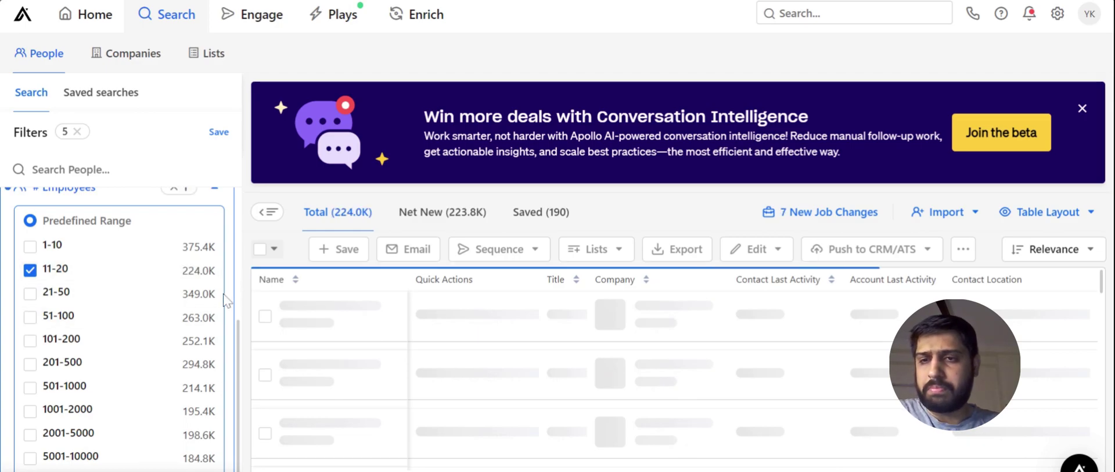
pyautogui.scroll(-1, 228, 300)
pyautogui.scroll(1, 228, 301)
pyautogui.scroll(-2, 228, 300)
pyautogui.scroll(4, 228, 301)
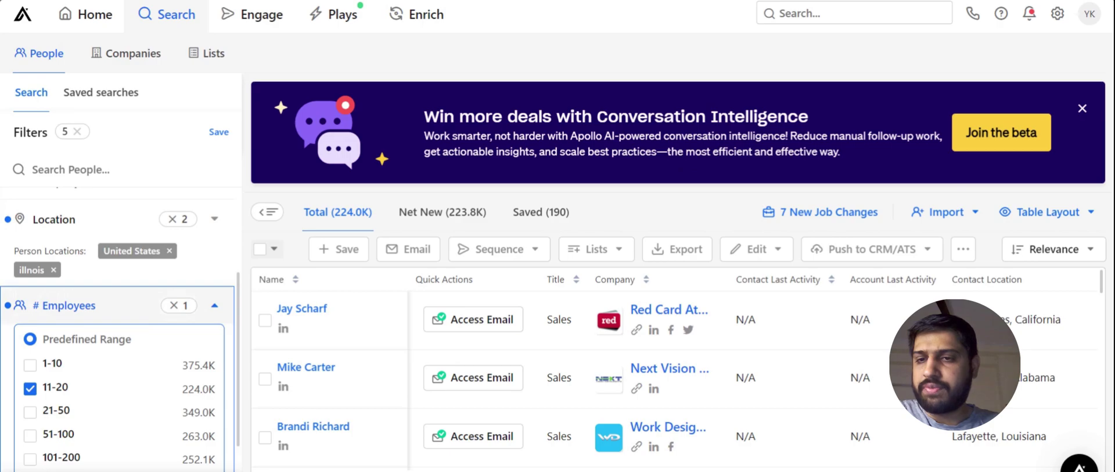
pyautogui.click(214, 305)
# - Add 'information technology & services' as the industry, narrowing results to 14.2K contacts
pyautogui.scroll(-1, 214, 316)
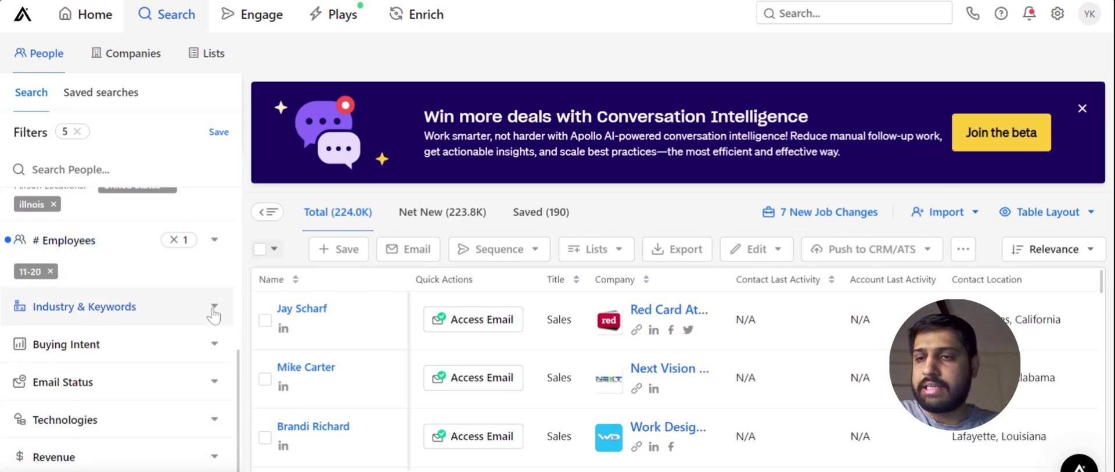
pyautogui.click(214, 305)
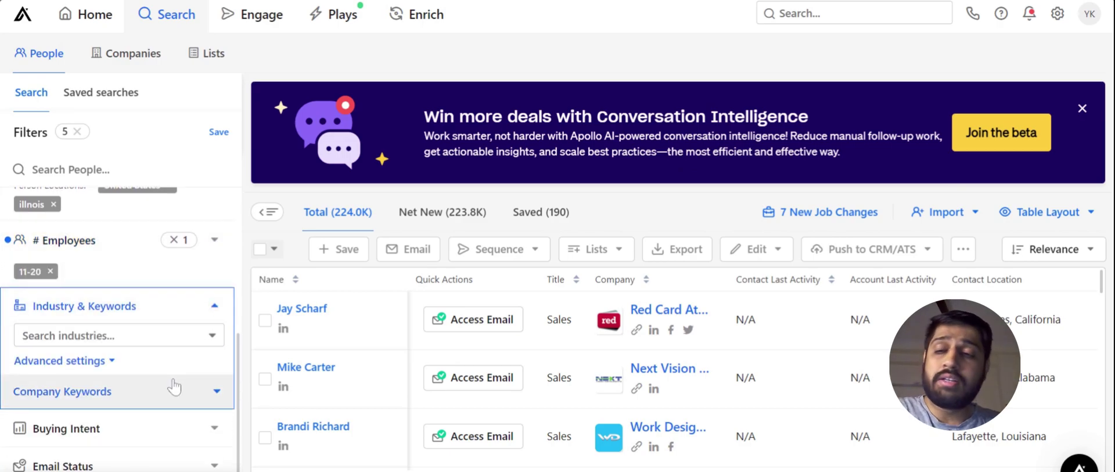
pyautogui.click(215, 343)
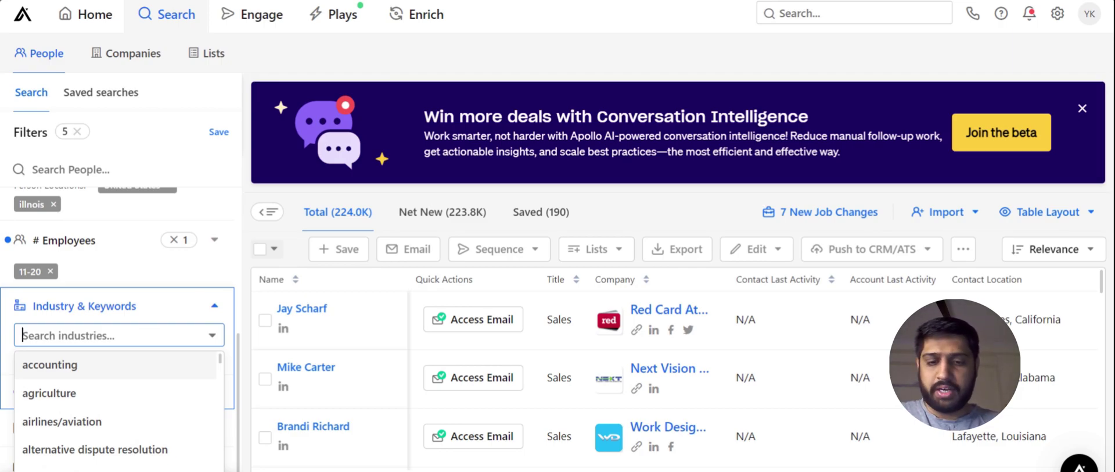
pyautogui.write('inter')
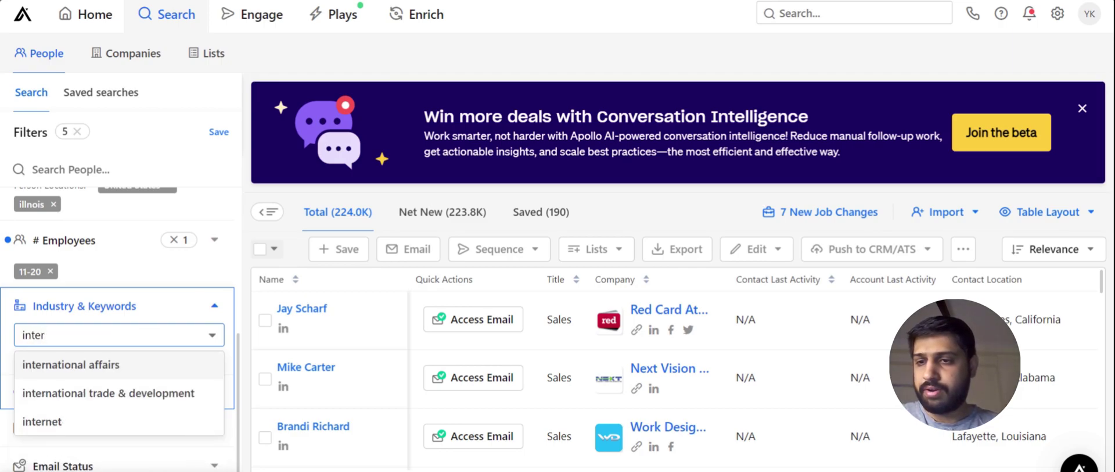
pyautogui.press('BackSpace')
pyautogui.press('BackSpace')
pyautogui.press('BackSpace')
pyautogui.press('BackSpace')
pyautogui.press('BackSpace')
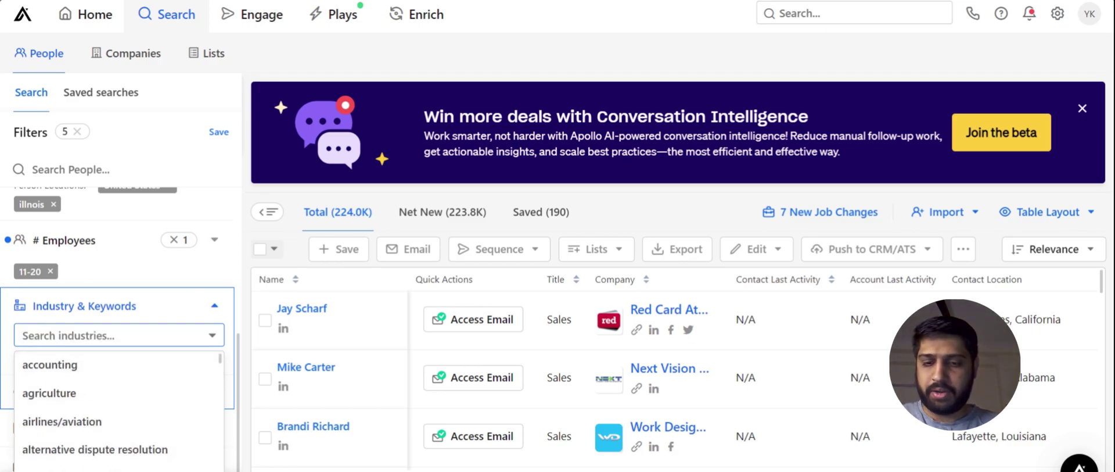
pyautogui.write('technolo')
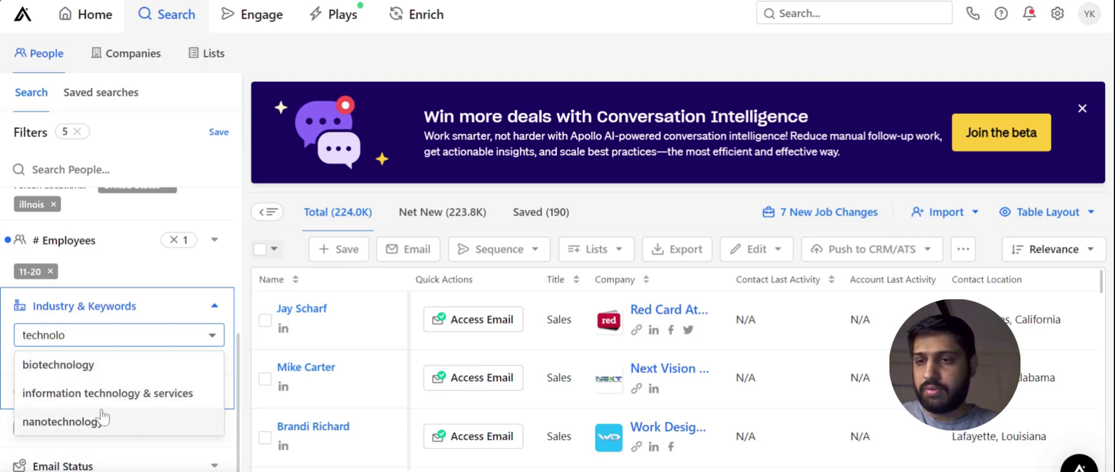
pyautogui.click(124, 397)
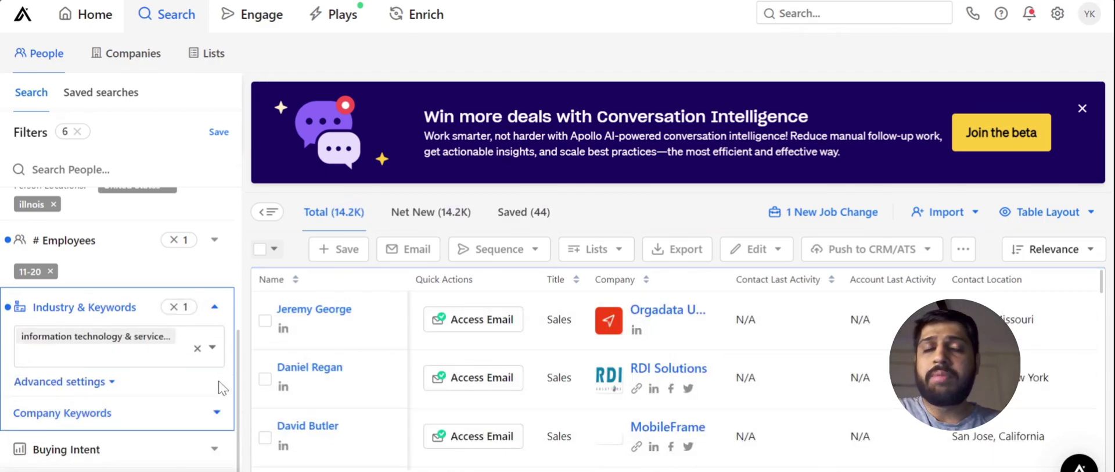
# - Add 'mobile development' as an included Company Keyword, leaving 79 contacts
pyautogui.click(179, 414)
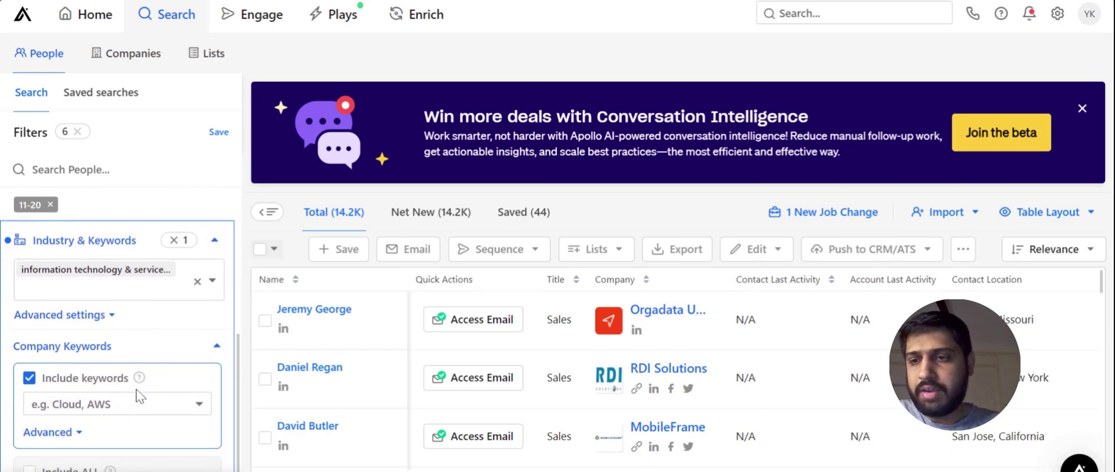
pyautogui.click(110, 401)
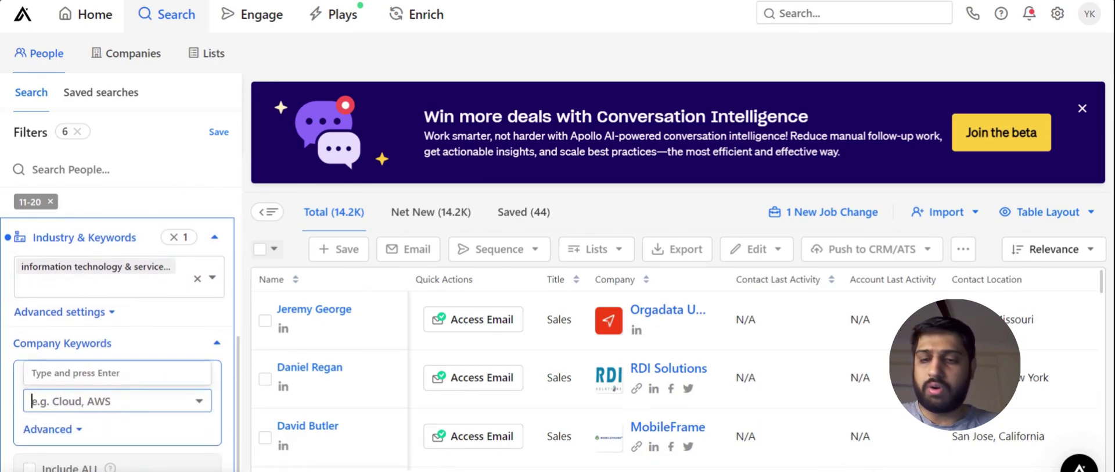
pyautogui.write('mobile app')
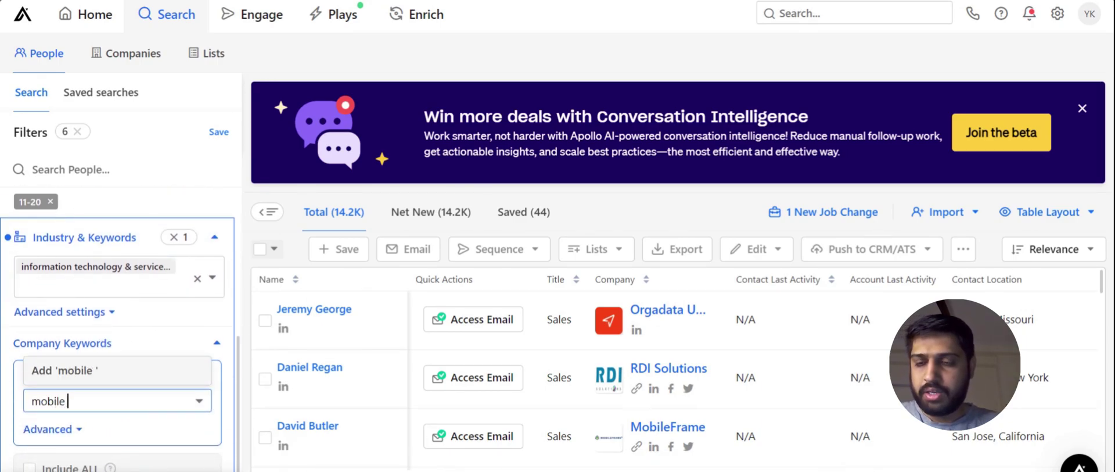
pyautogui.press('BackSpace')
pyautogui.press('BackSpace')
pyautogui.press('BackSpace')
pyautogui.write('development')
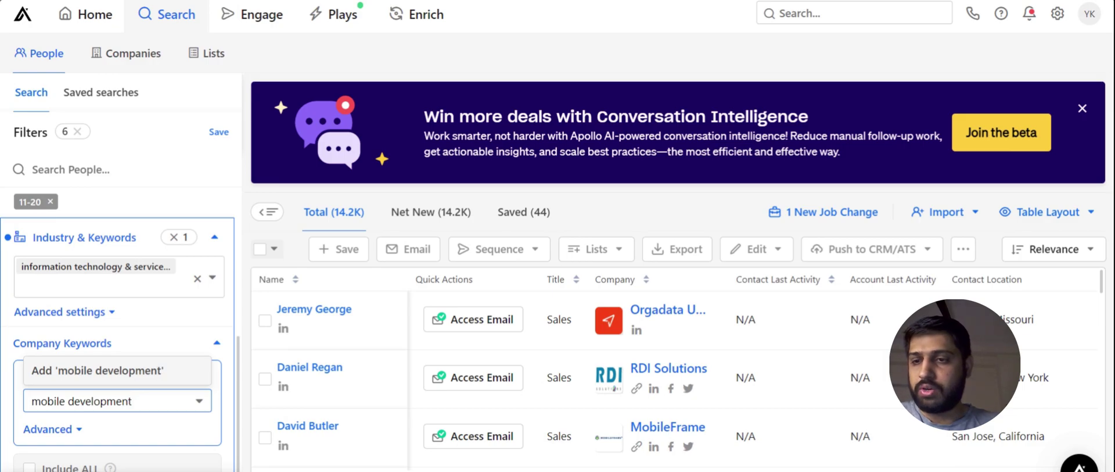
pyautogui.press('Return')
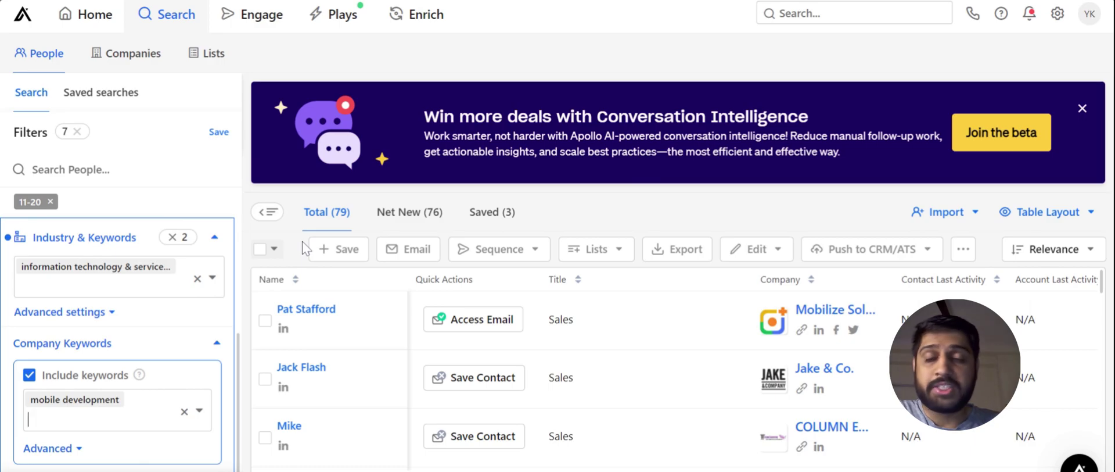
pyautogui.scroll(-2, 192, 327)
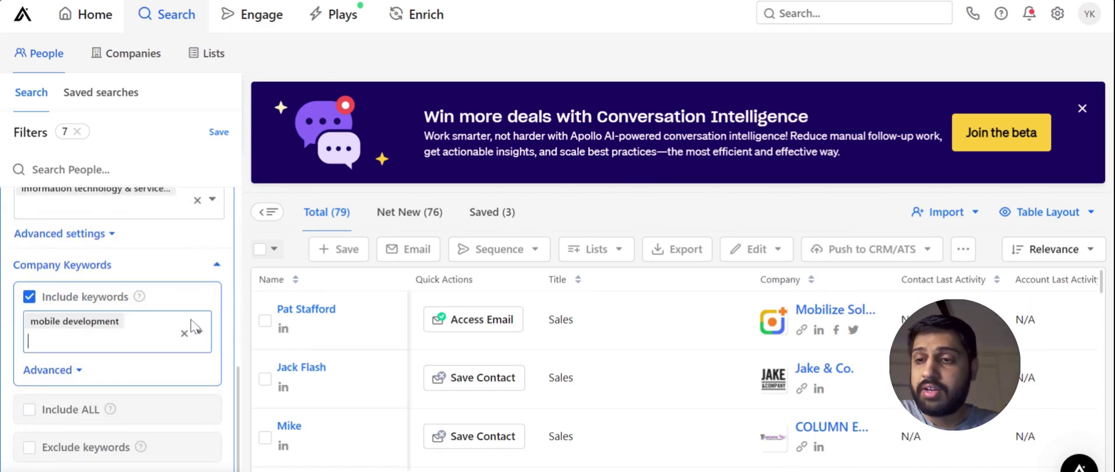
pyautogui.scroll(-2, 81, 412)
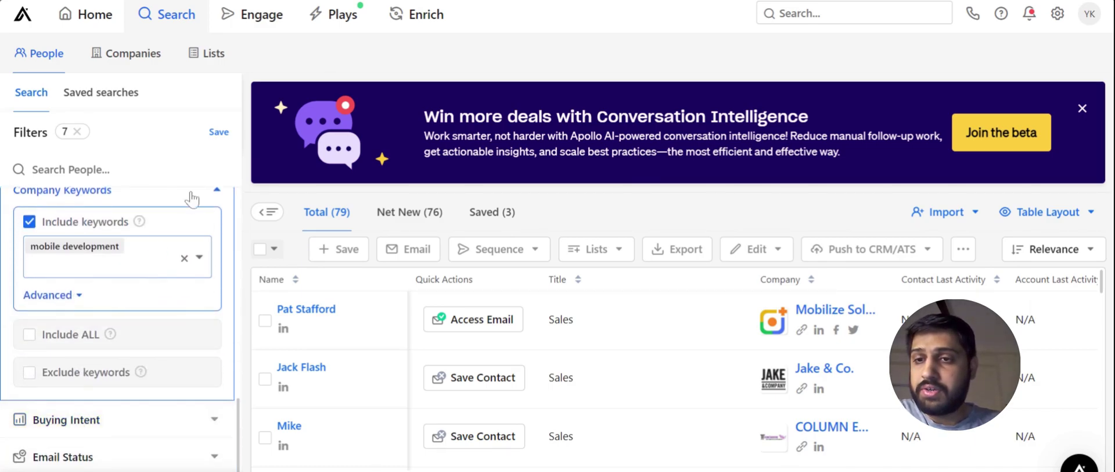
# - Collapse Company Keywords, open and close Buying Intent, then expand the Email Status filter
pyautogui.click(216, 190)
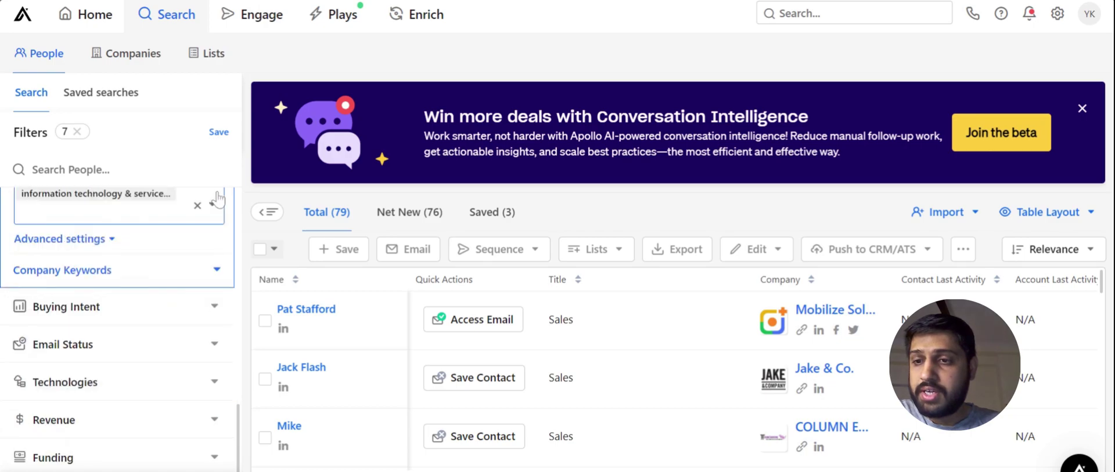
pyautogui.click(164, 321)
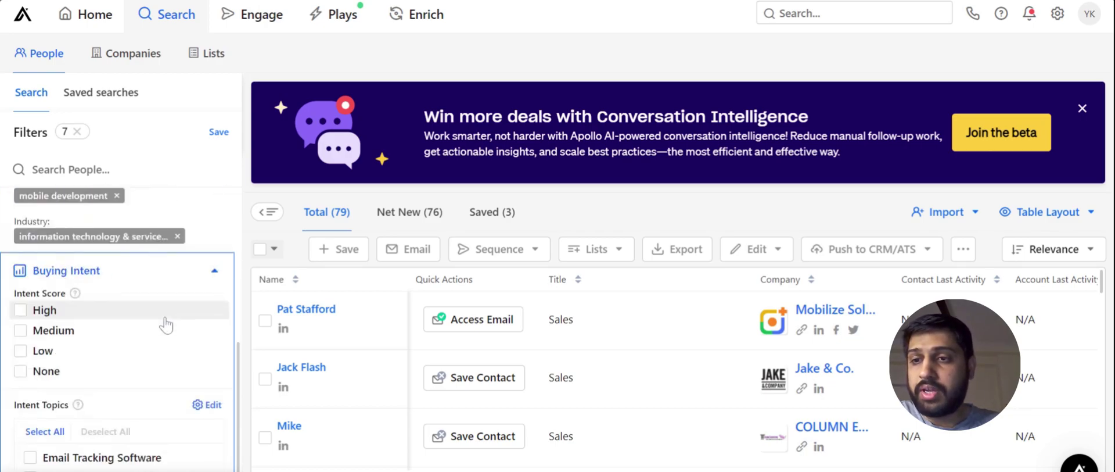
pyautogui.moveTo(76, 295)
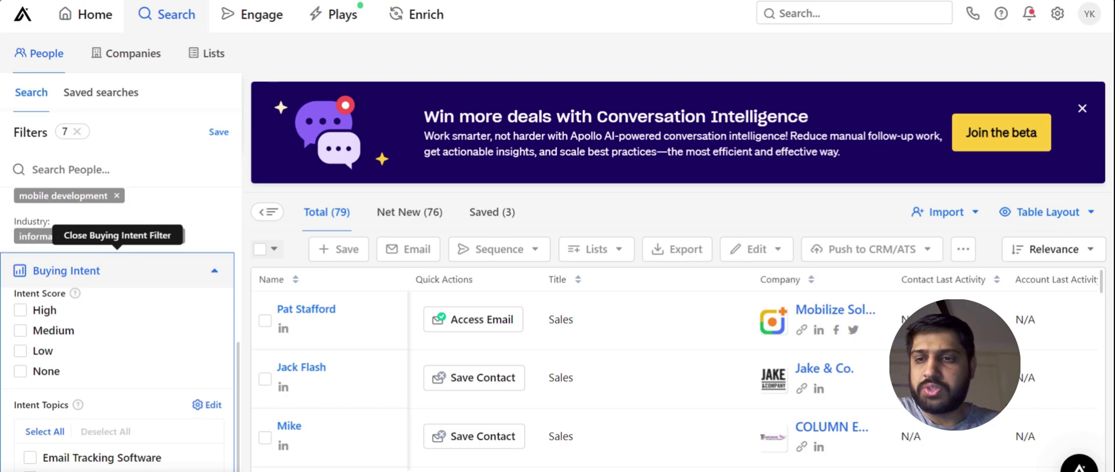
pyautogui.click(214, 270)
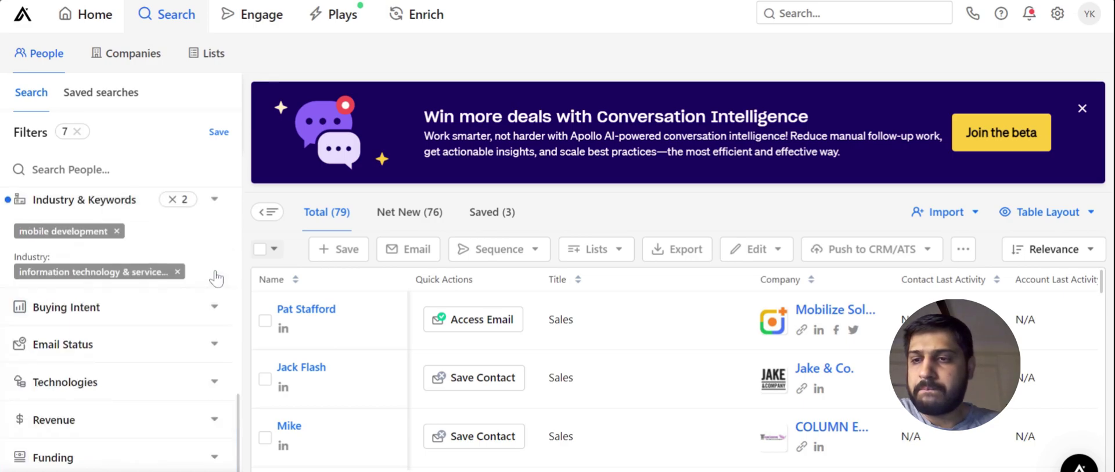
pyautogui.click(192, 356)
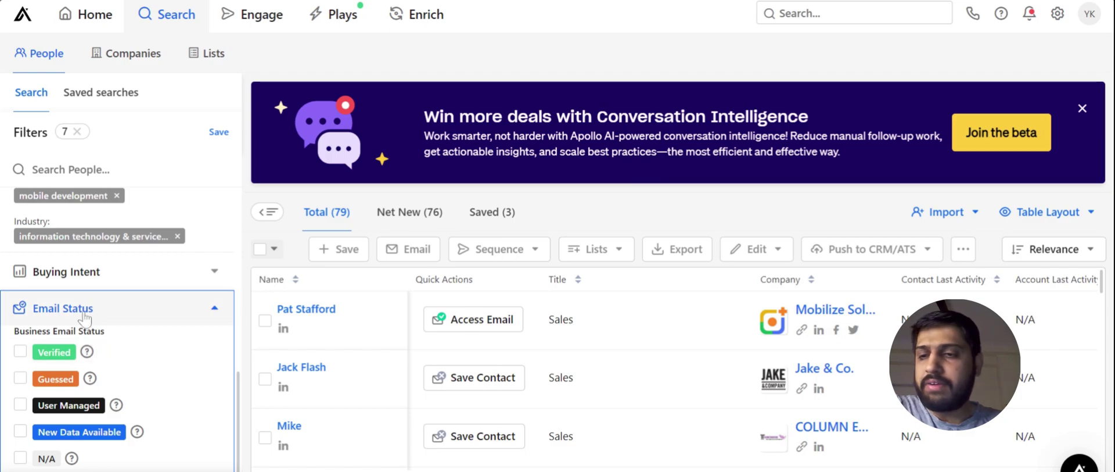
# - Tick Verified, Guessed and New Data Available under Email Status, then collapse the section
pyautogui.click(20, 352)
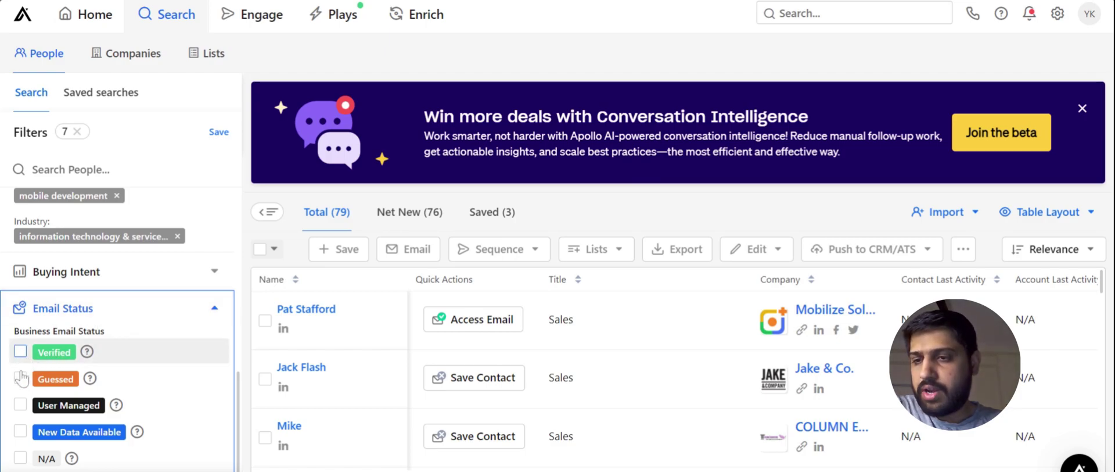
pyautogui.click(20, 381)
pyautogui.click(20, 434)
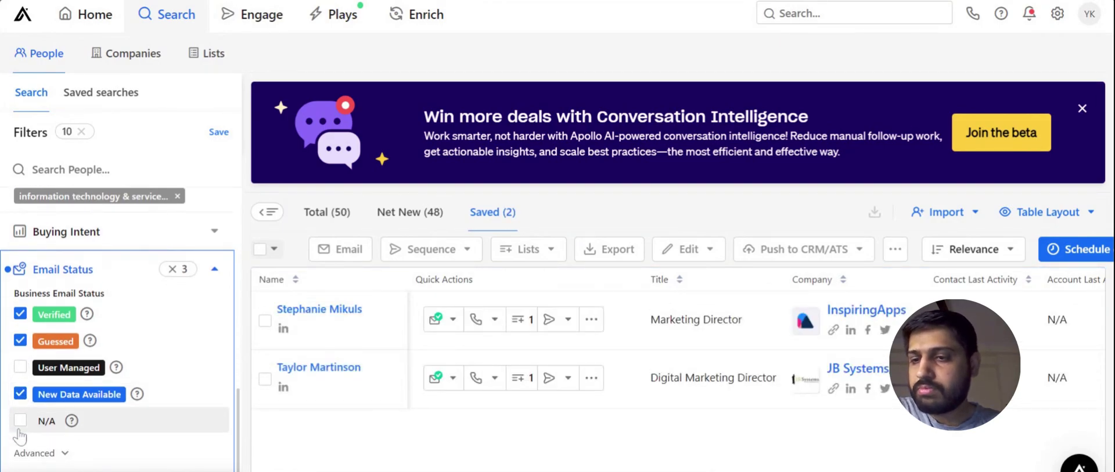
pyautogui.scroll(-3, 143, 400)
pyautogui.scroll(2, 174, 319)
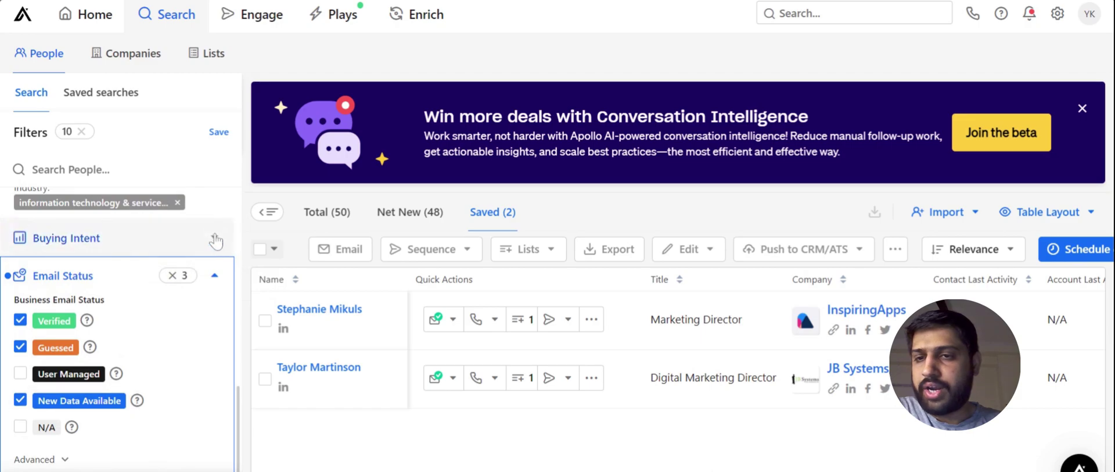
pyautogui.click(214, 275)
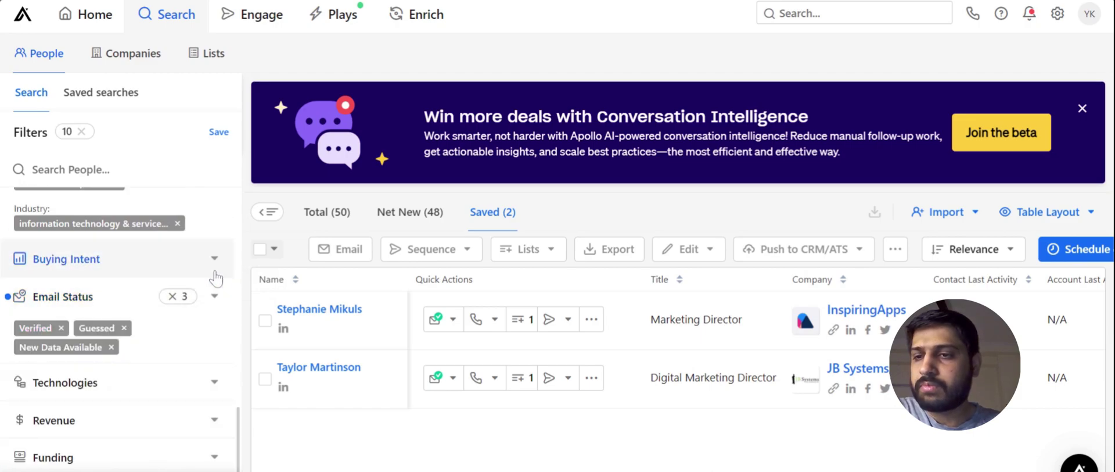
# - Try Hubspot in the Technologies filter, remove it, and close the filter empty
pyautogui.click(181, 382)
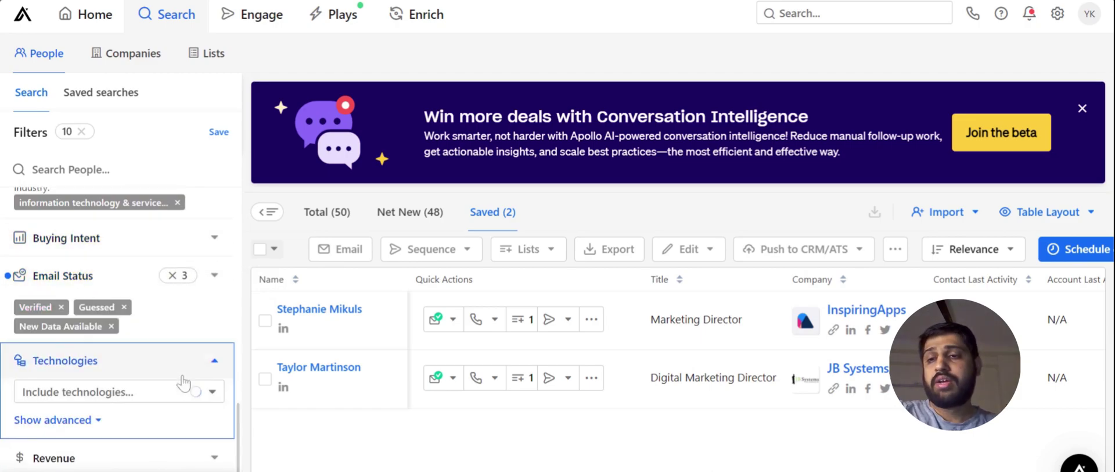
pyautogui.click(137, 393)
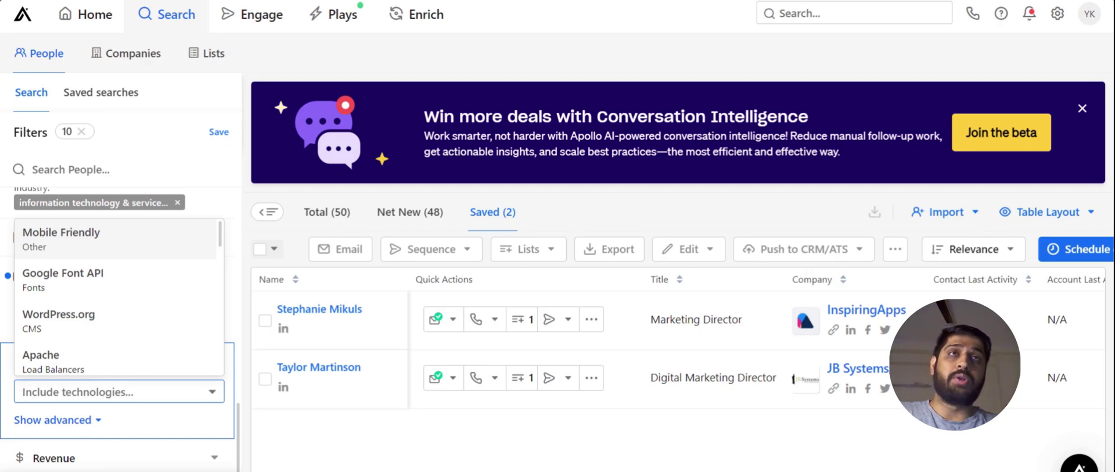
pyautogui.write('hubs')
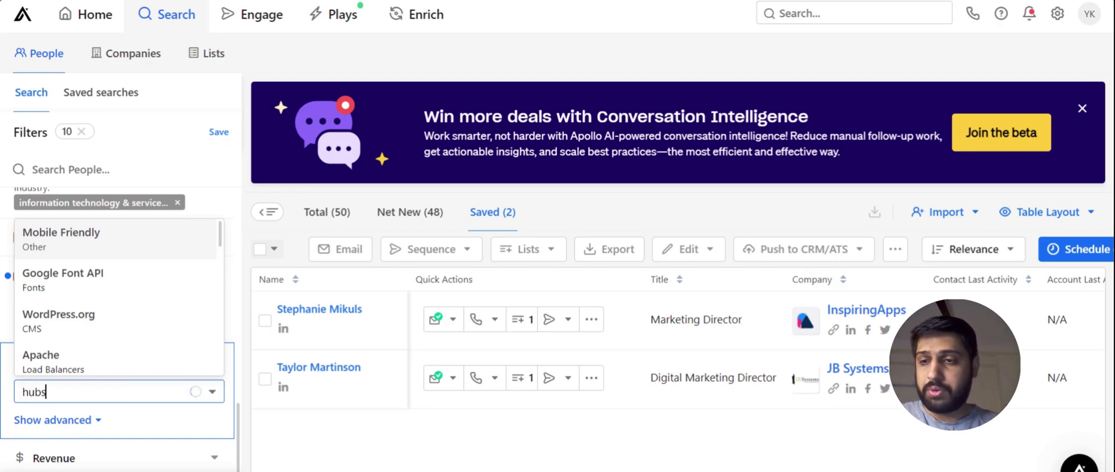
pyautogui.write('pot')
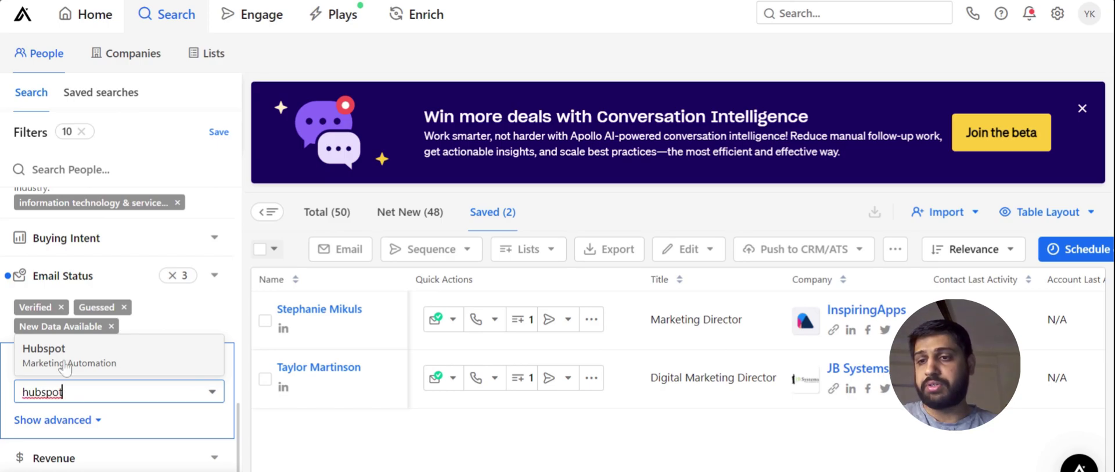
pyautogui.click(120, 366)
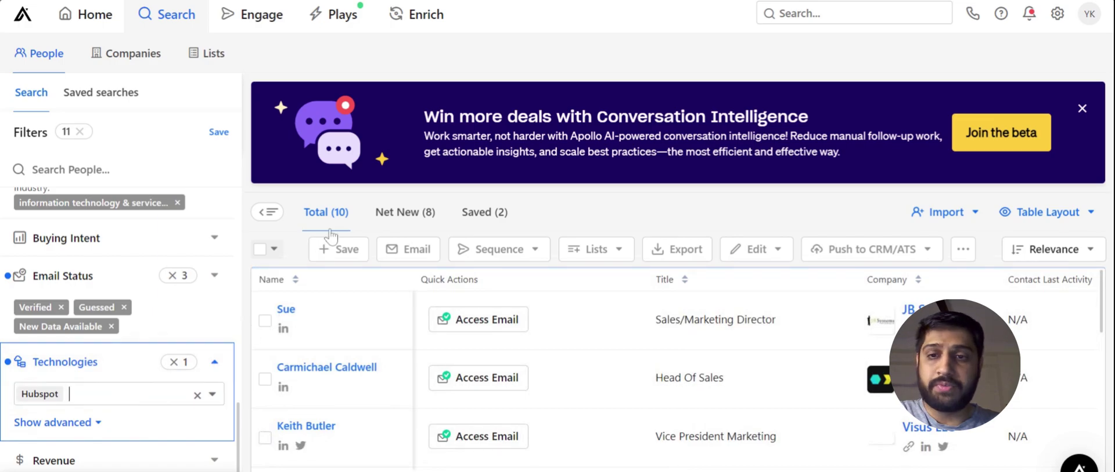
pyautogui.click(198, 395)
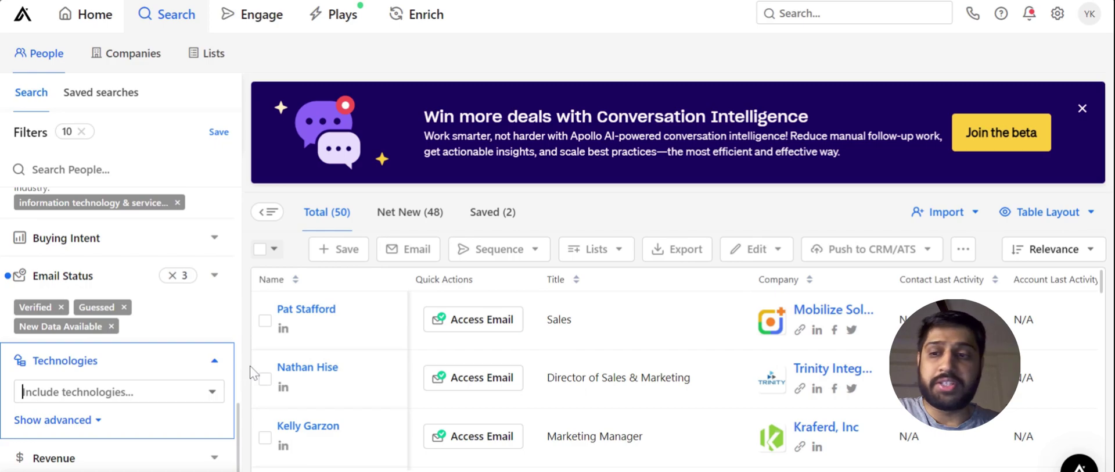
pyautogui.click(214, 372)
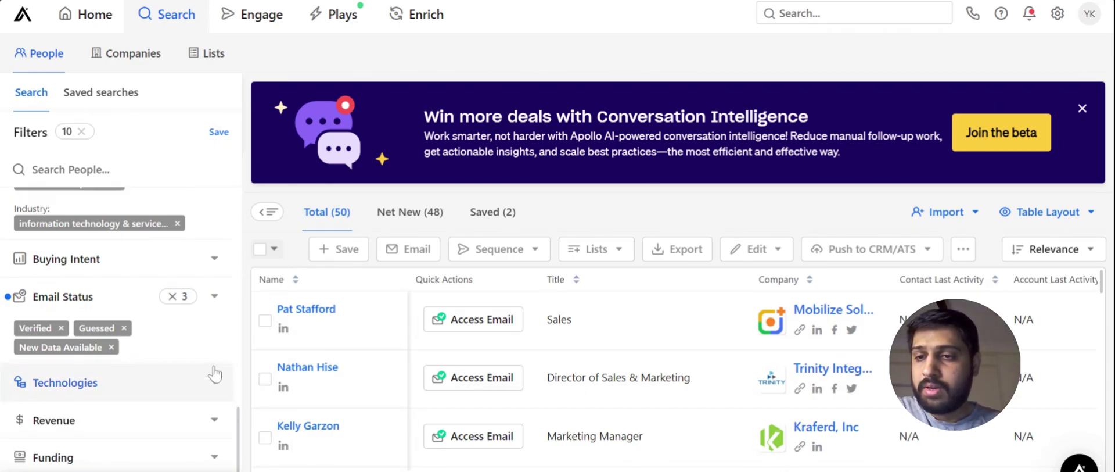
pyautogui.click(186, 420)
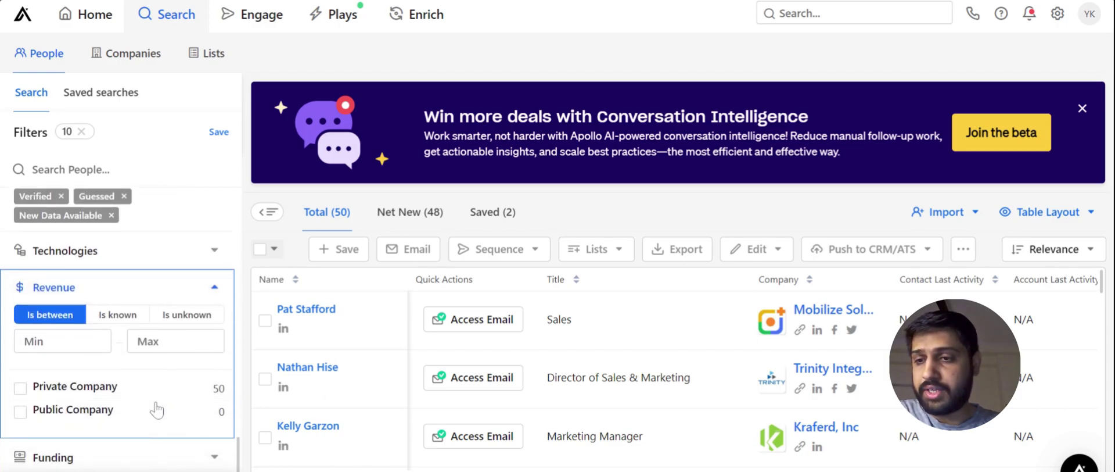
pyautogui.click(154, 457)
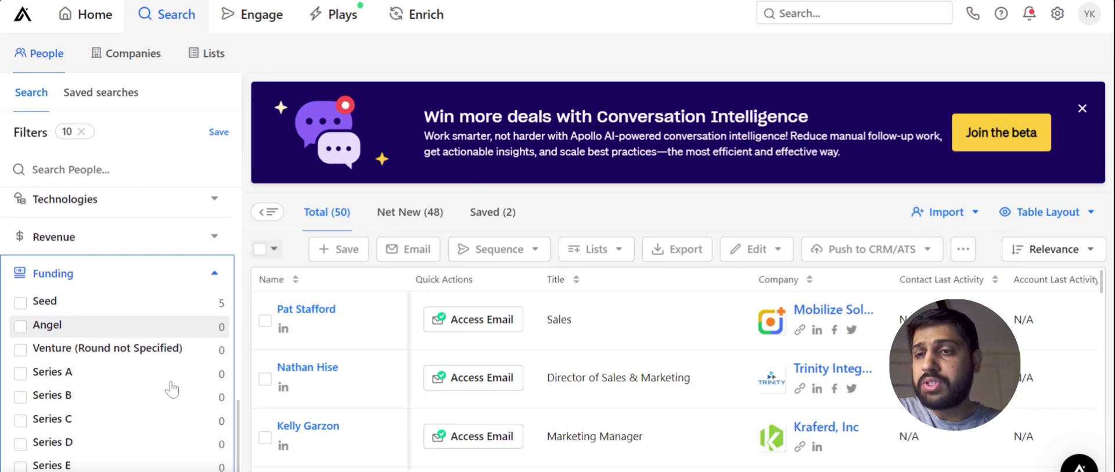
pyautogui.click(214, 273)
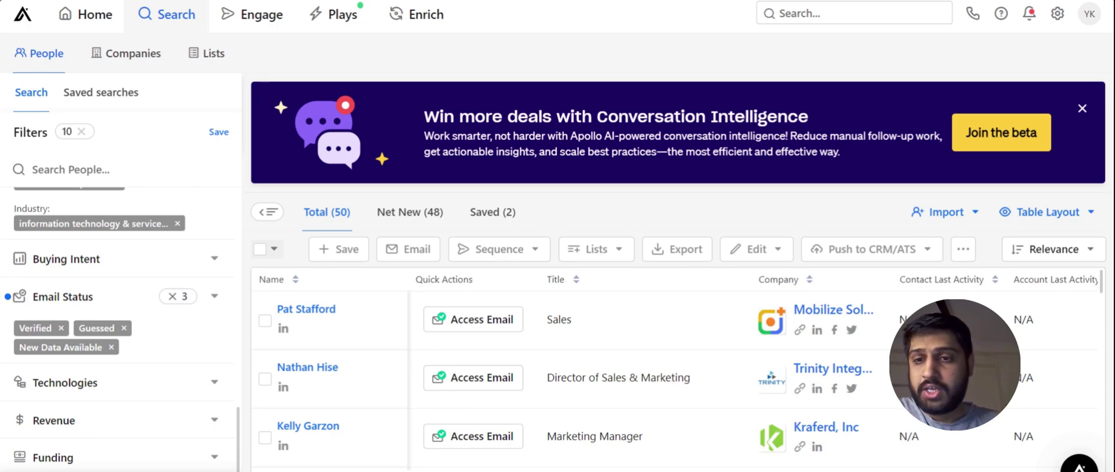
pyautogui.scroll(5, 242, 305)
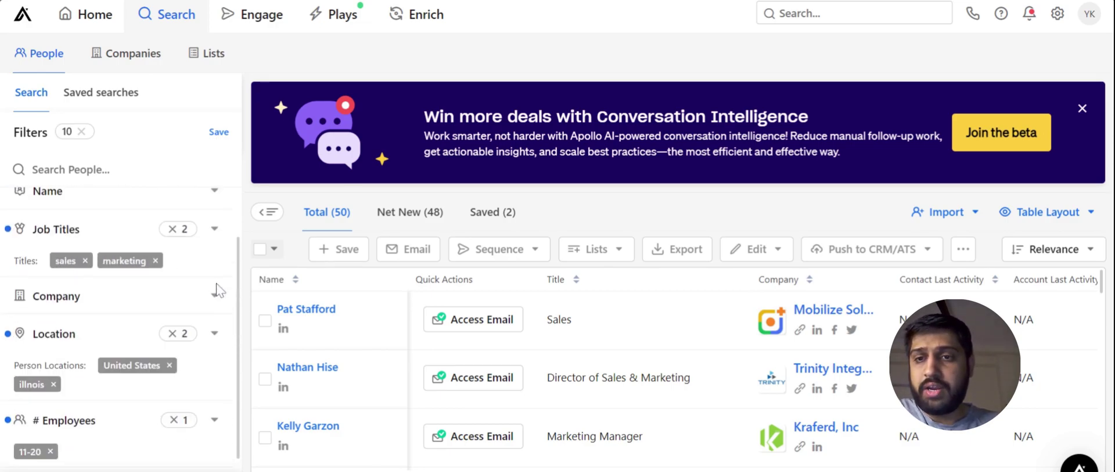
pyautogui.scroll(3, 219, 288)
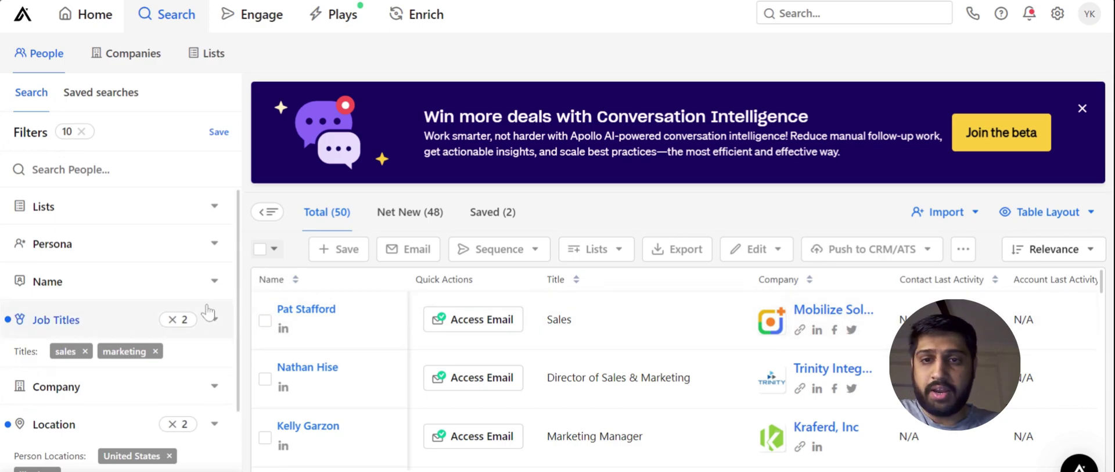
pyautogui.click(274, 248)
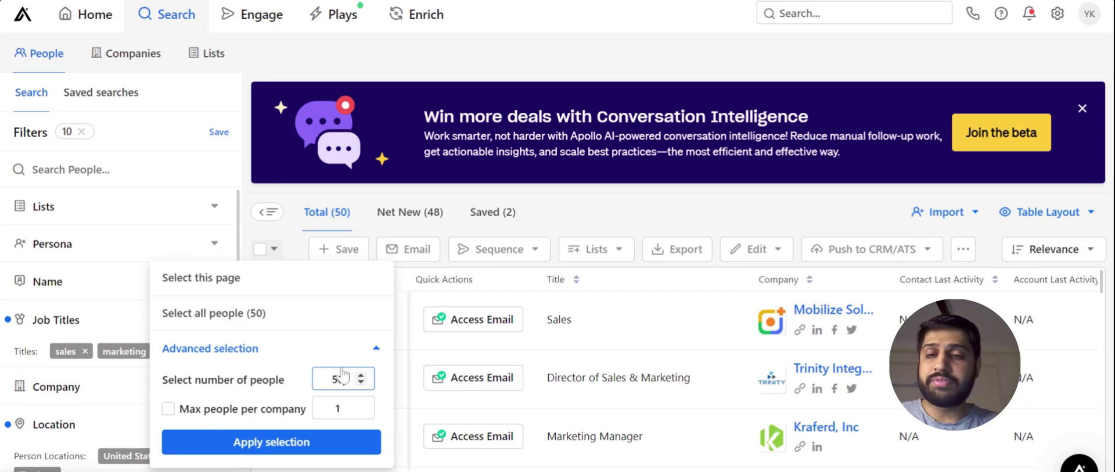
# - Select all 50 people and save them to a new list named 'IT, US 11-50'
pyautogui.click(300, 446)
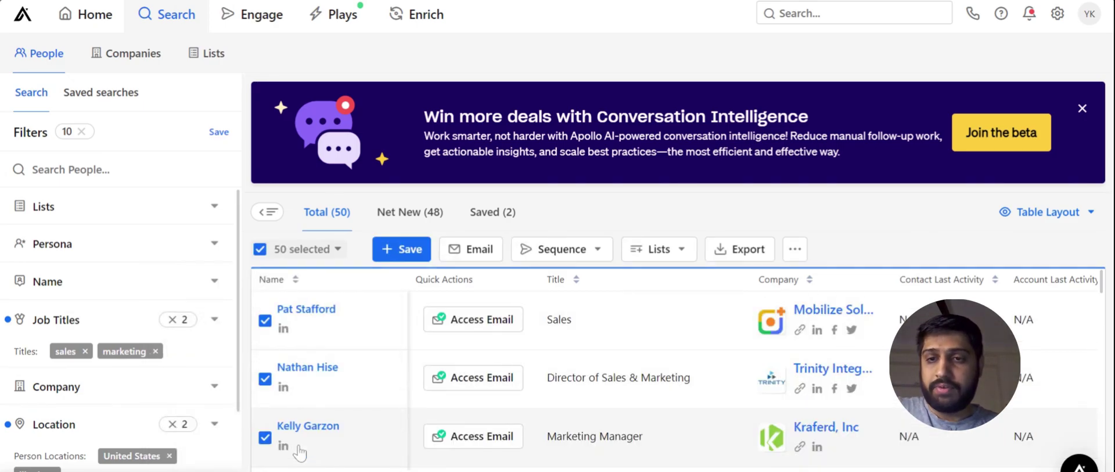
pyautogui.click(400, 249)
pyautogui.click(503, 193)
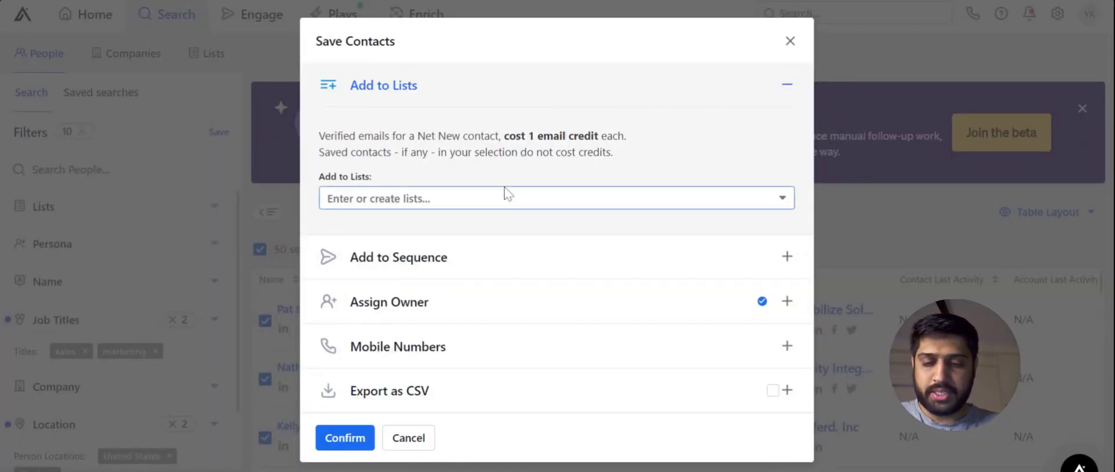
pyautogui.write('IT,')
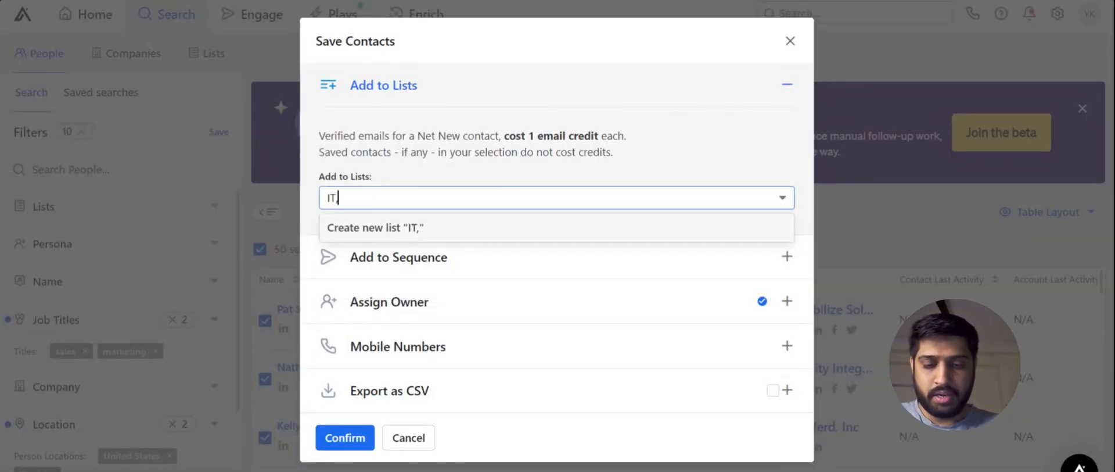
pyautogui.write(' US 11-50')
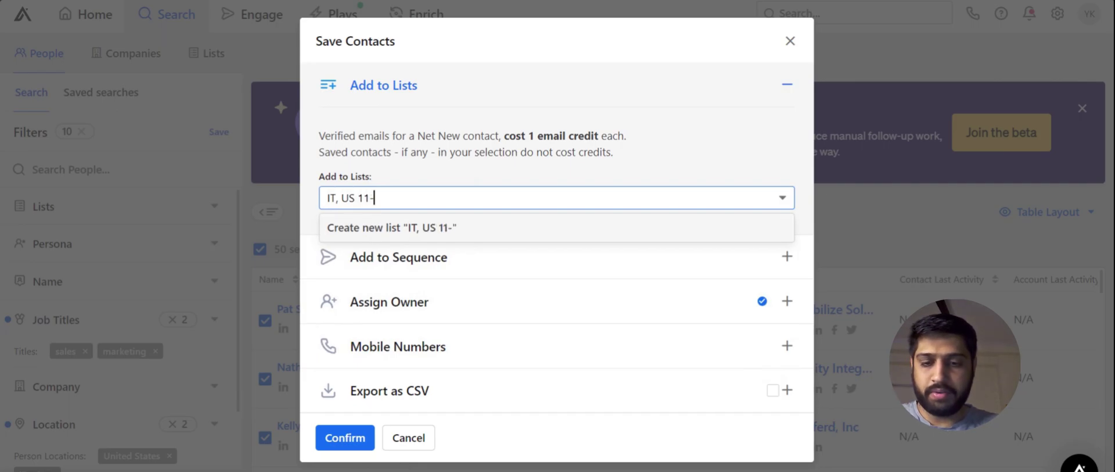
pyautogui.click(445, 227)
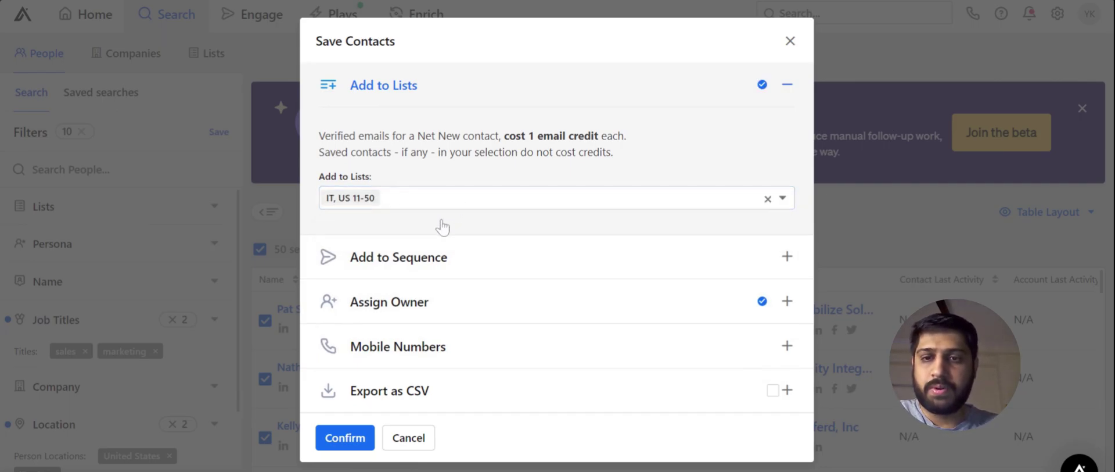
pyautogui.click(348, 447)
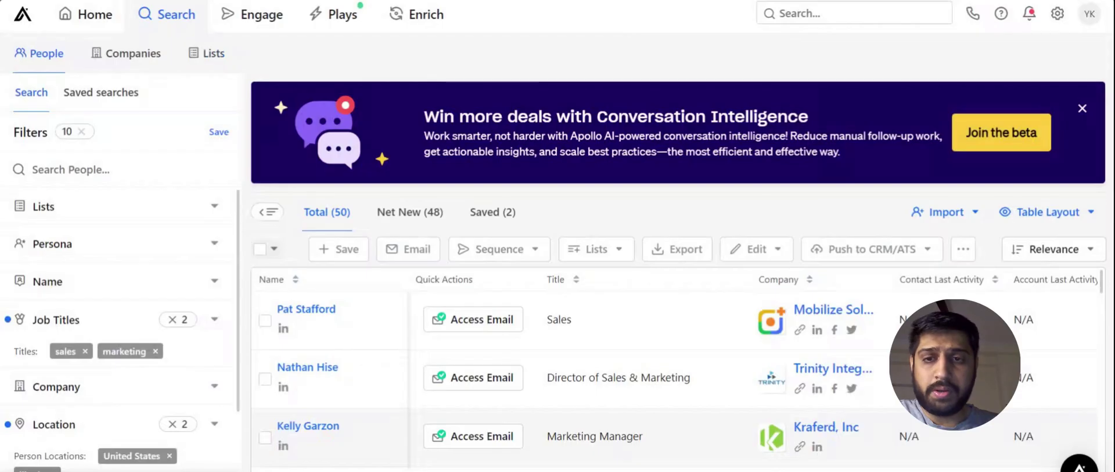
pyautogui.click(206, 56)
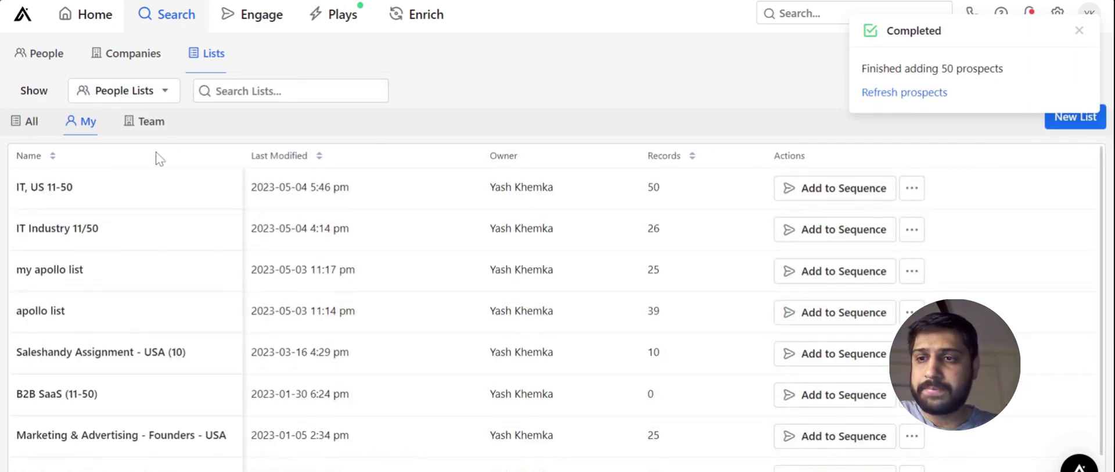
# - In list IT, US 11-50, select 50 people with max 1 per company, leaving 37
pyautogui.click(58, 196)
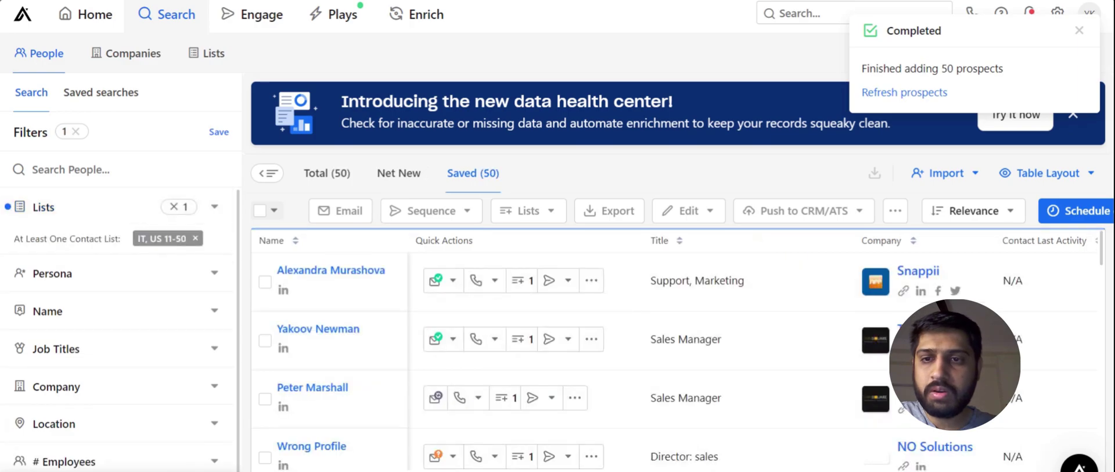
pyautogui.click(261, 213)
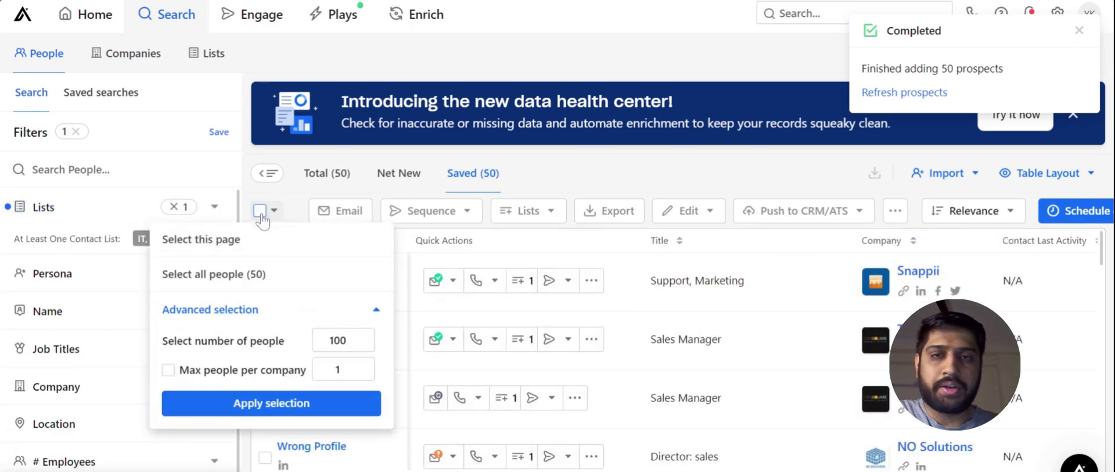
pyautogui.click(357, 340)
pyautogui.press('BackSpace')
pyautogui.press('BackSpace')
pyautogui.press('BackSpace')
pyautogui.write('50')
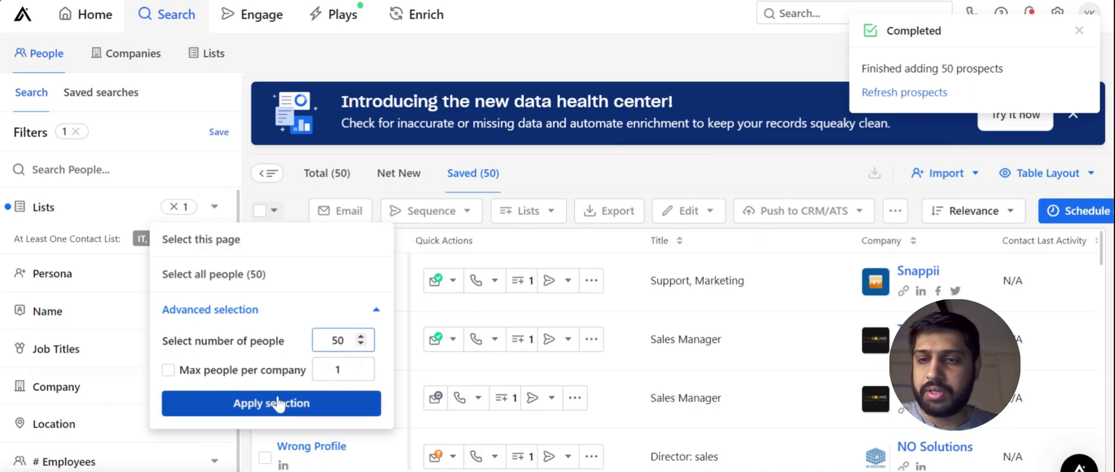
pyautogui.click(168, 370)
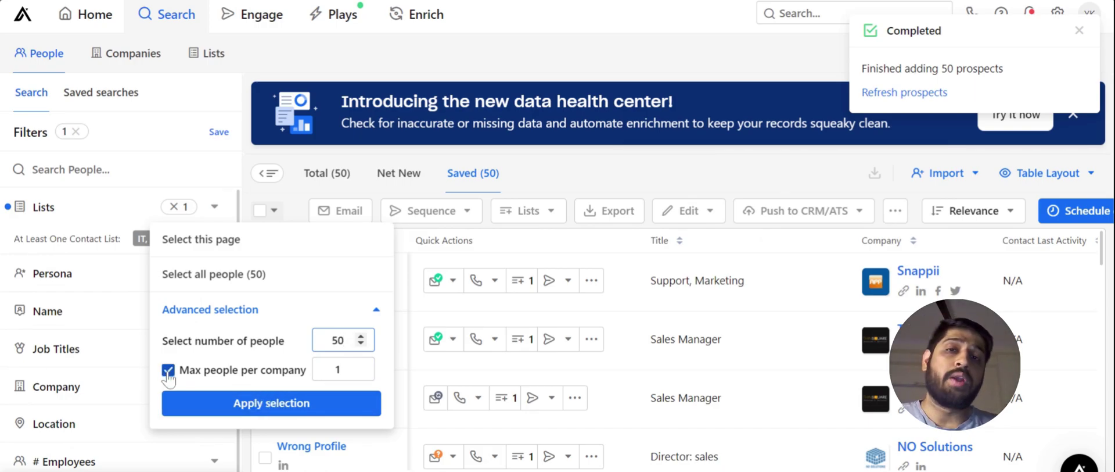
pyautogui.click(292, 408)
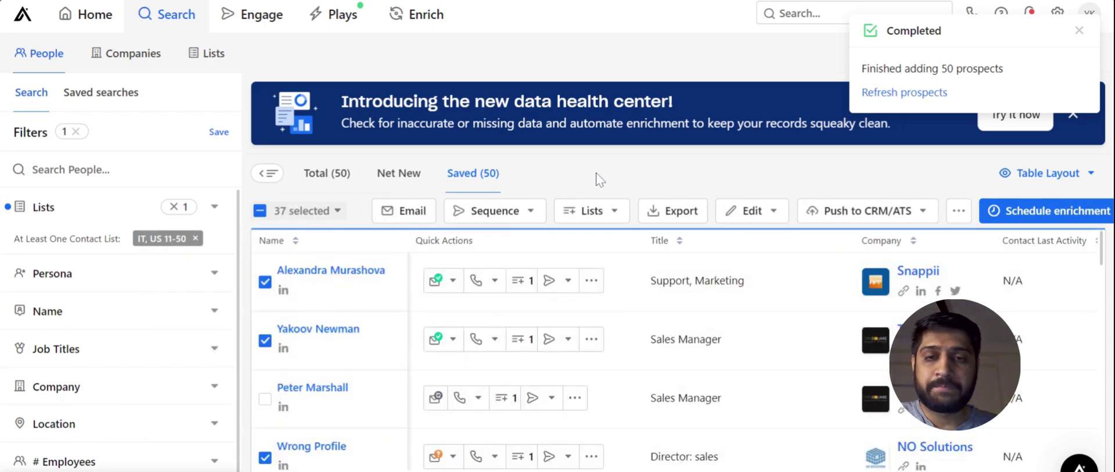
pyautogui.click(672, 213)
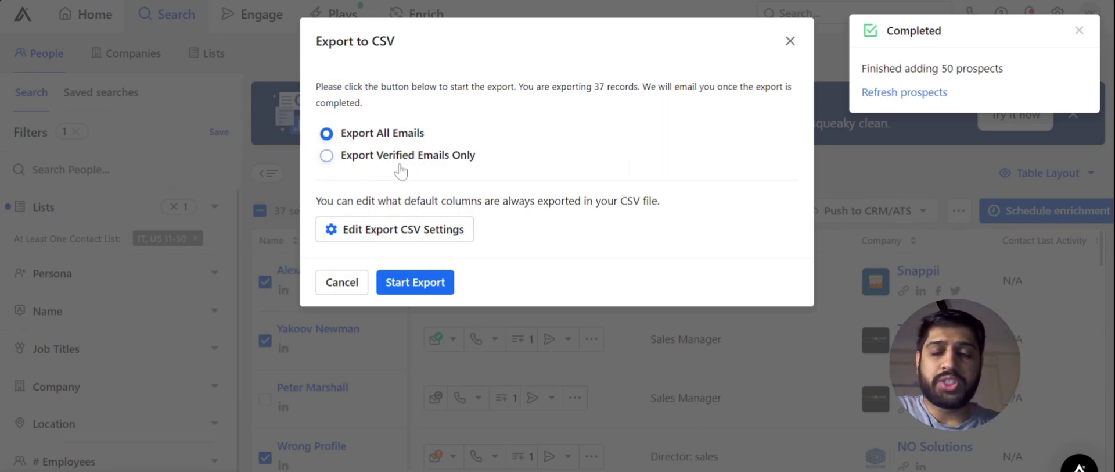
# - Export the 37 prospects with all emails to CSV and download the file
pyautogui.click(427, 283)
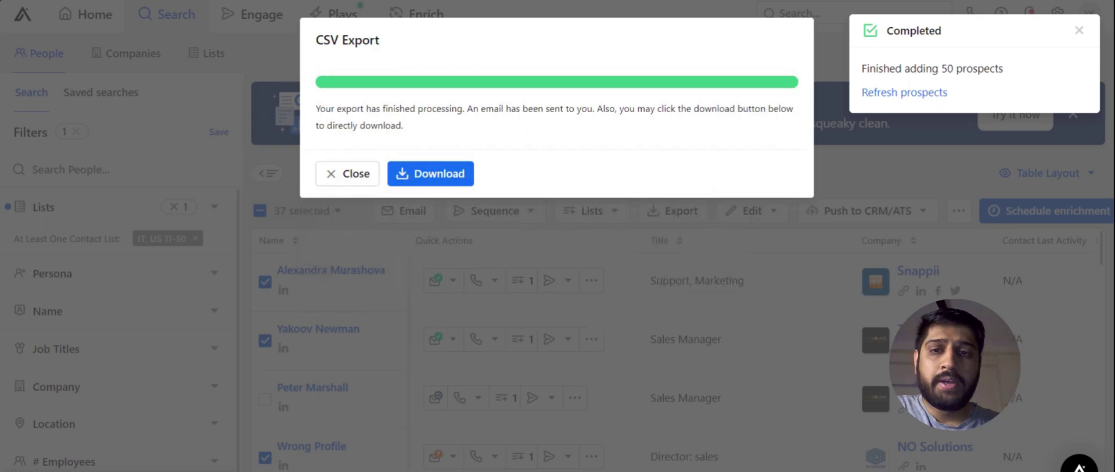
pyautogui.click(439, 177)
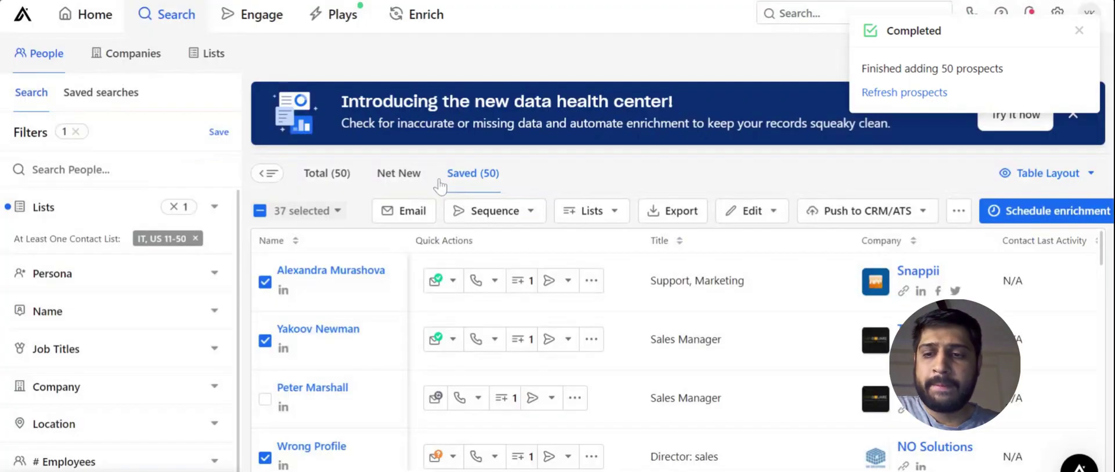